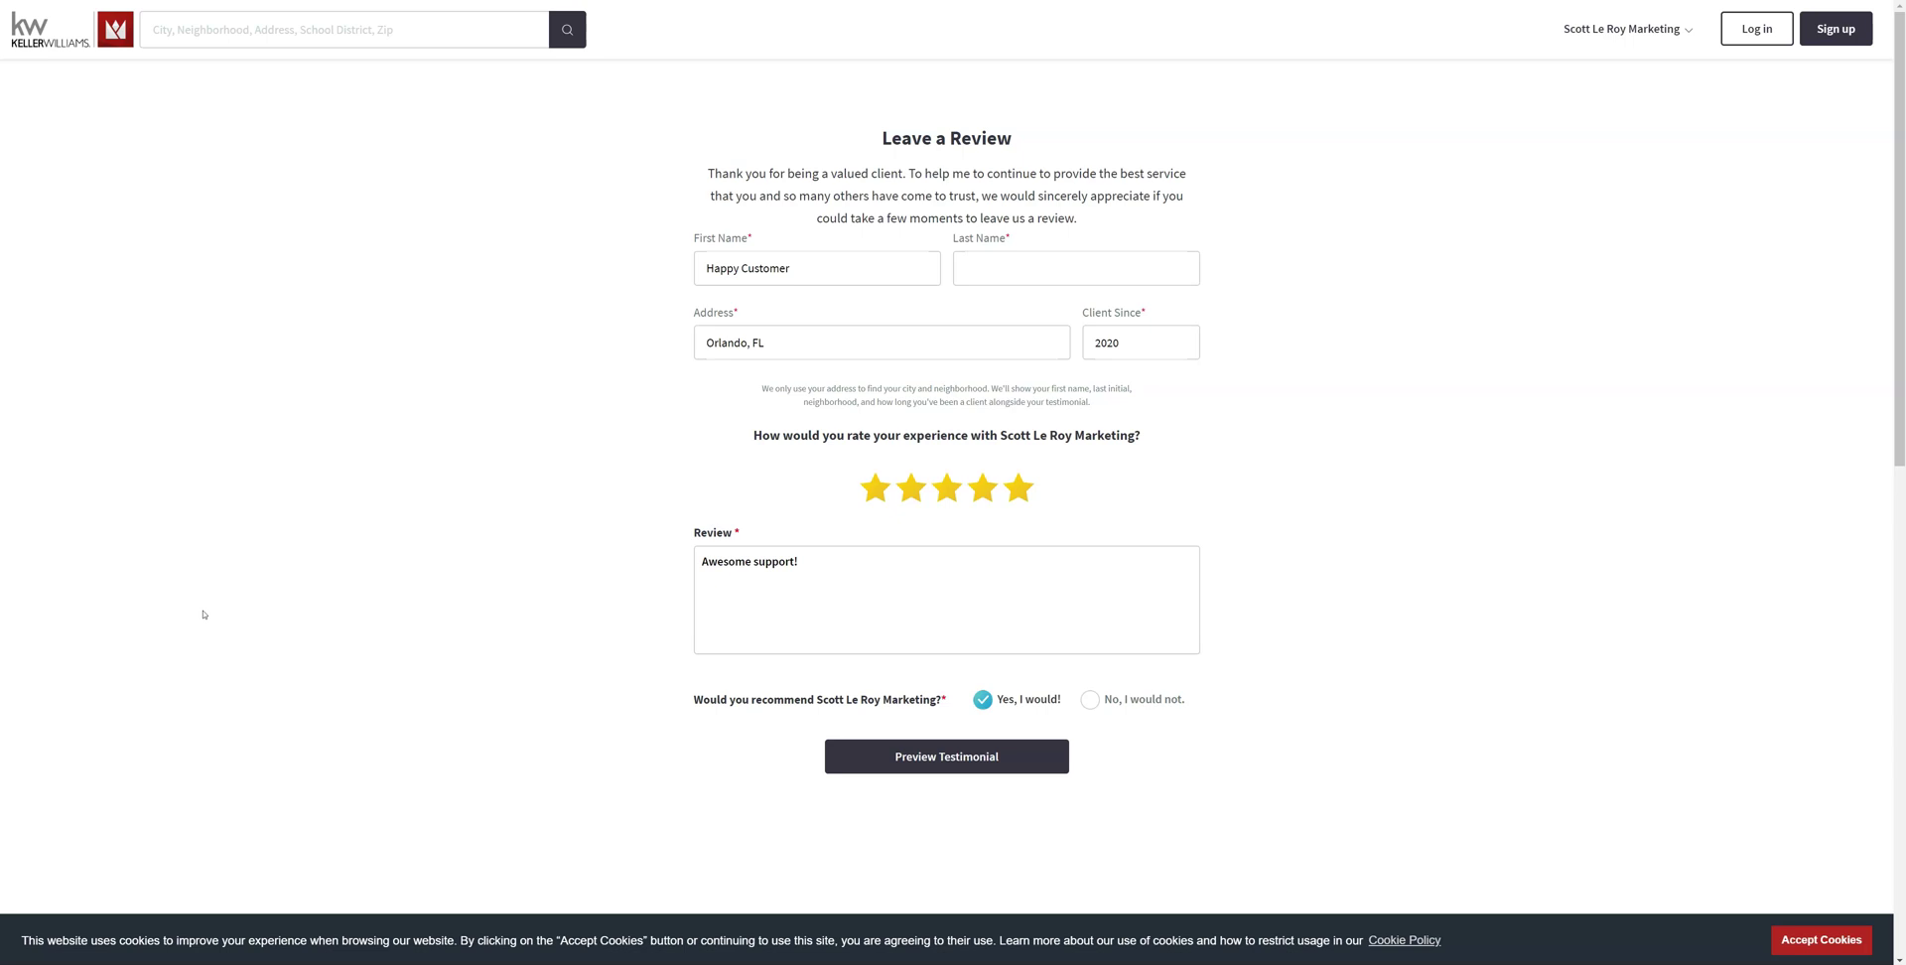
Preview the completed five-star testimonial and submit it.
left_click(918, 772)
left_click(924, 349)
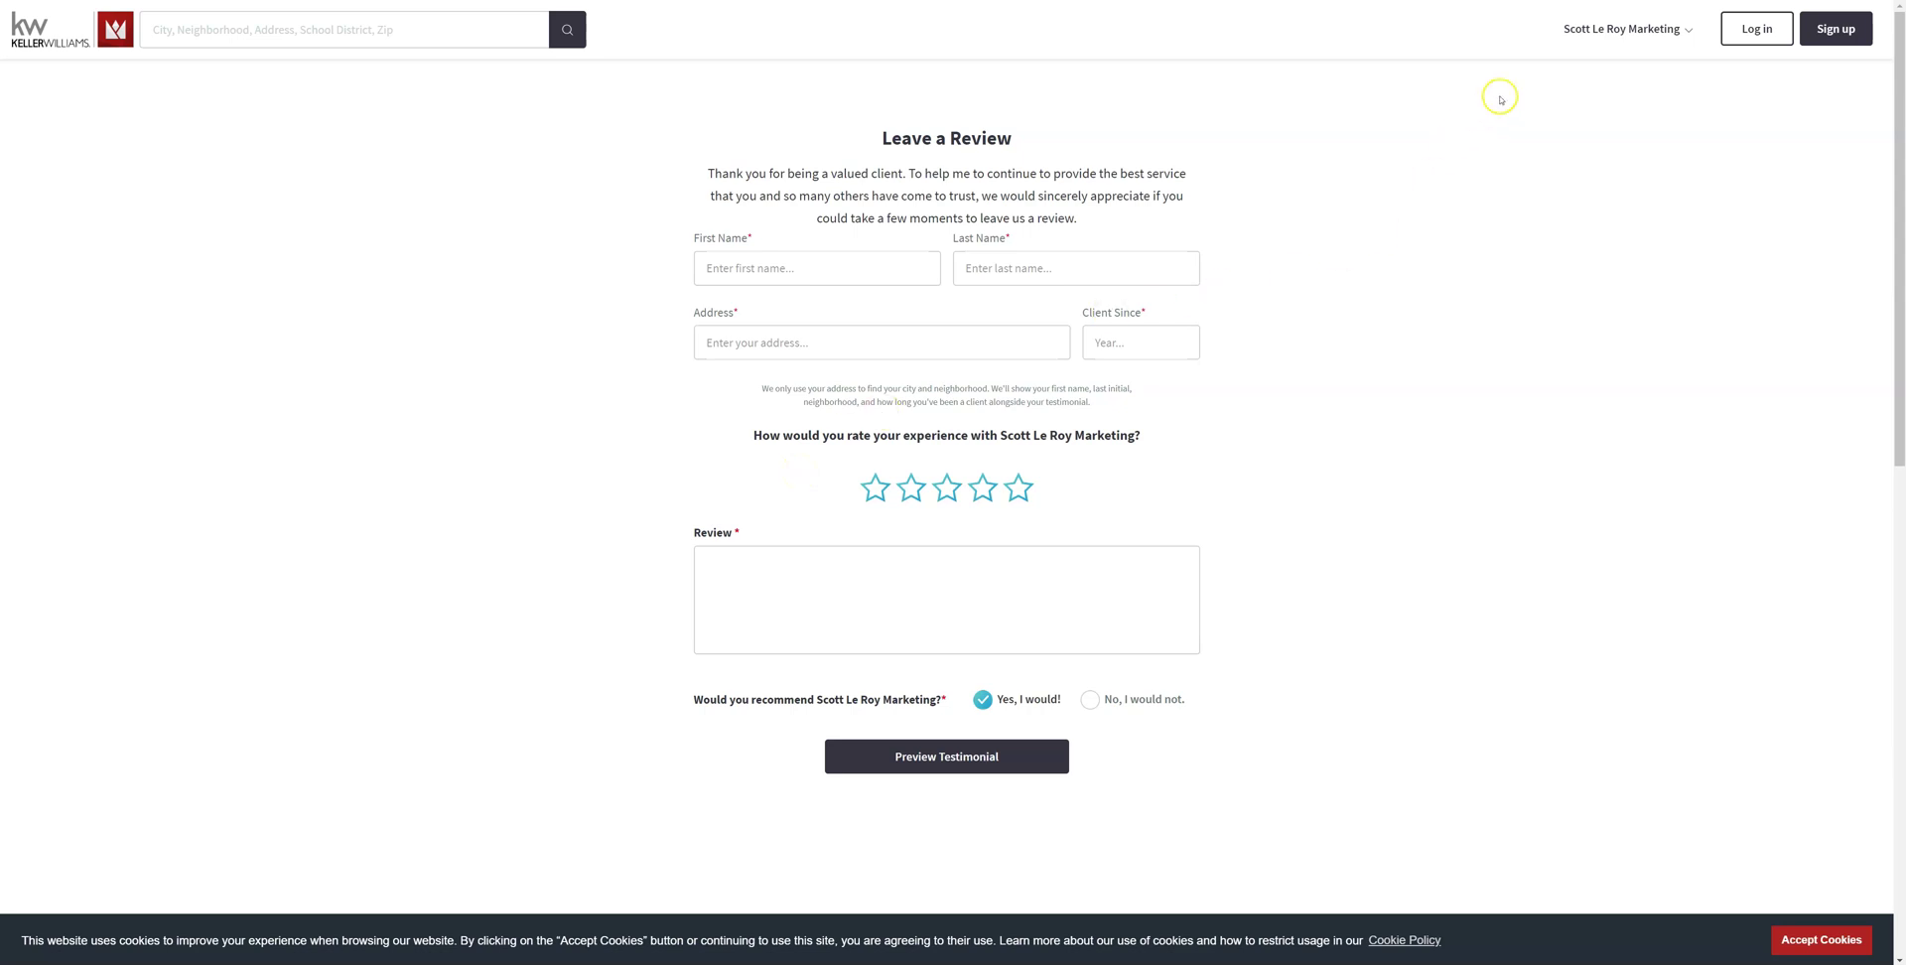
Open the agent site's Testimonials page and look through the published client reviews.
left_click(1588, 28)
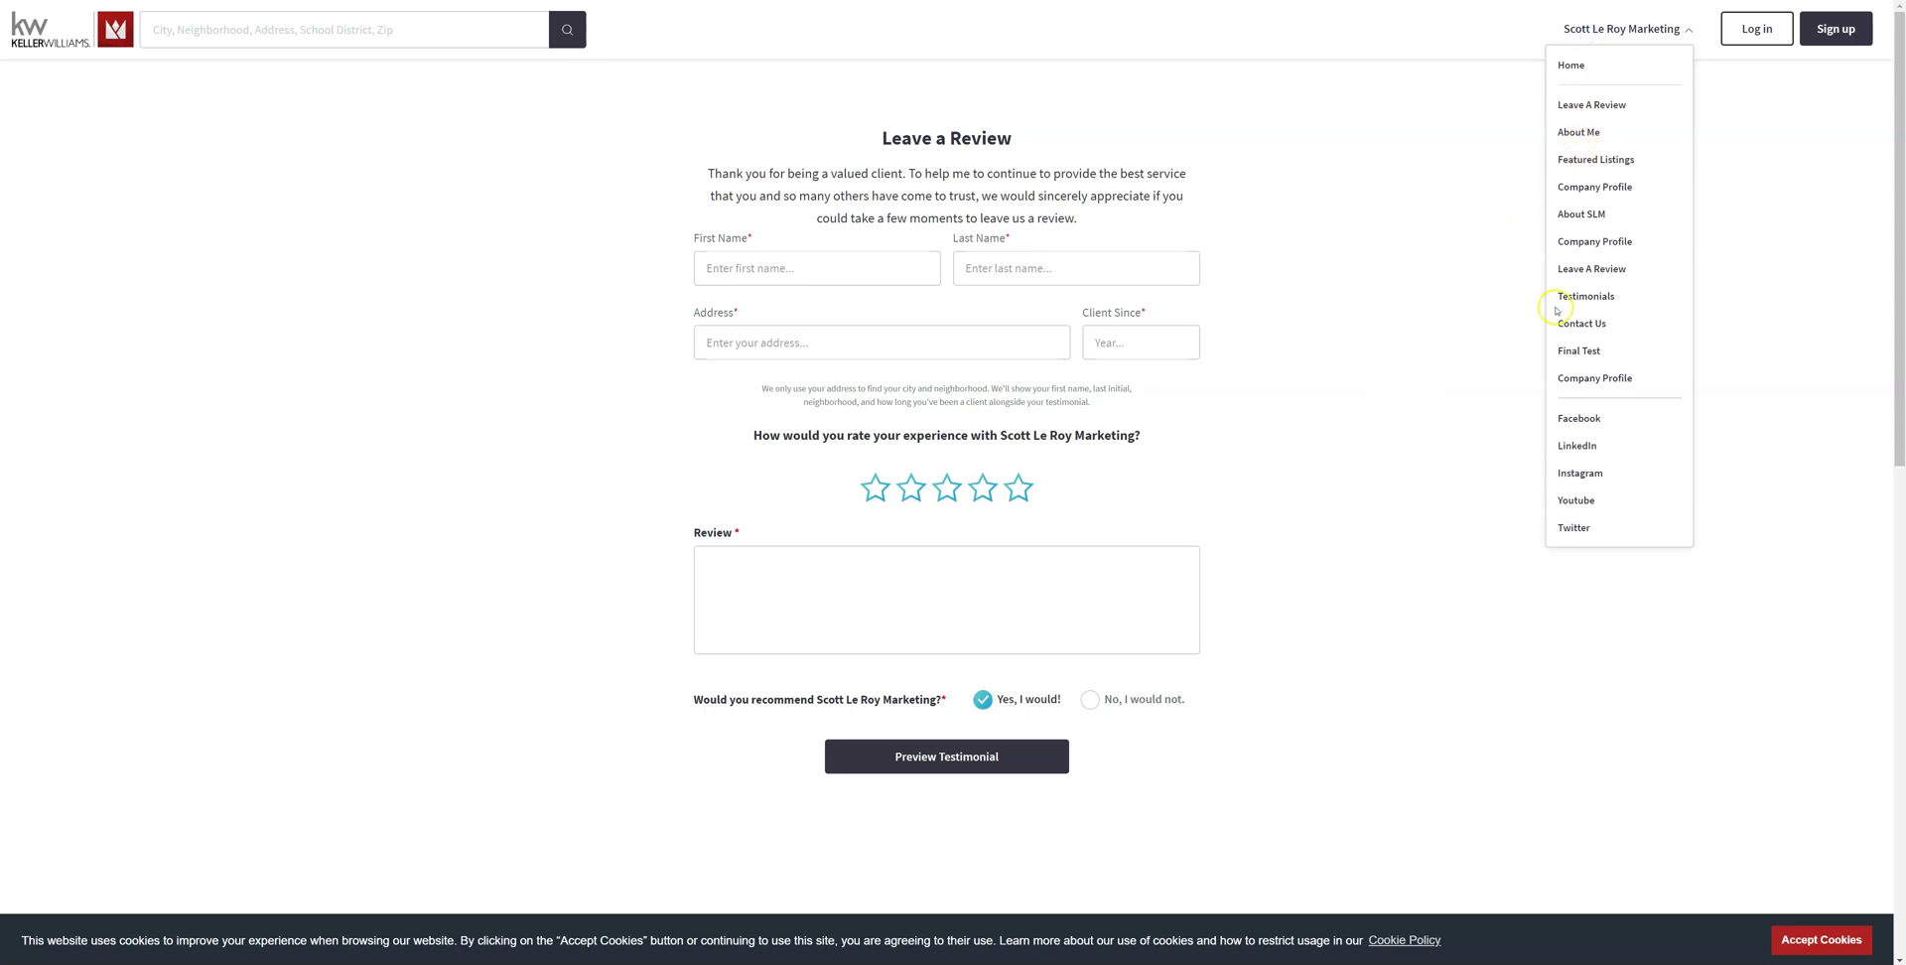
left_click(1584, 294)
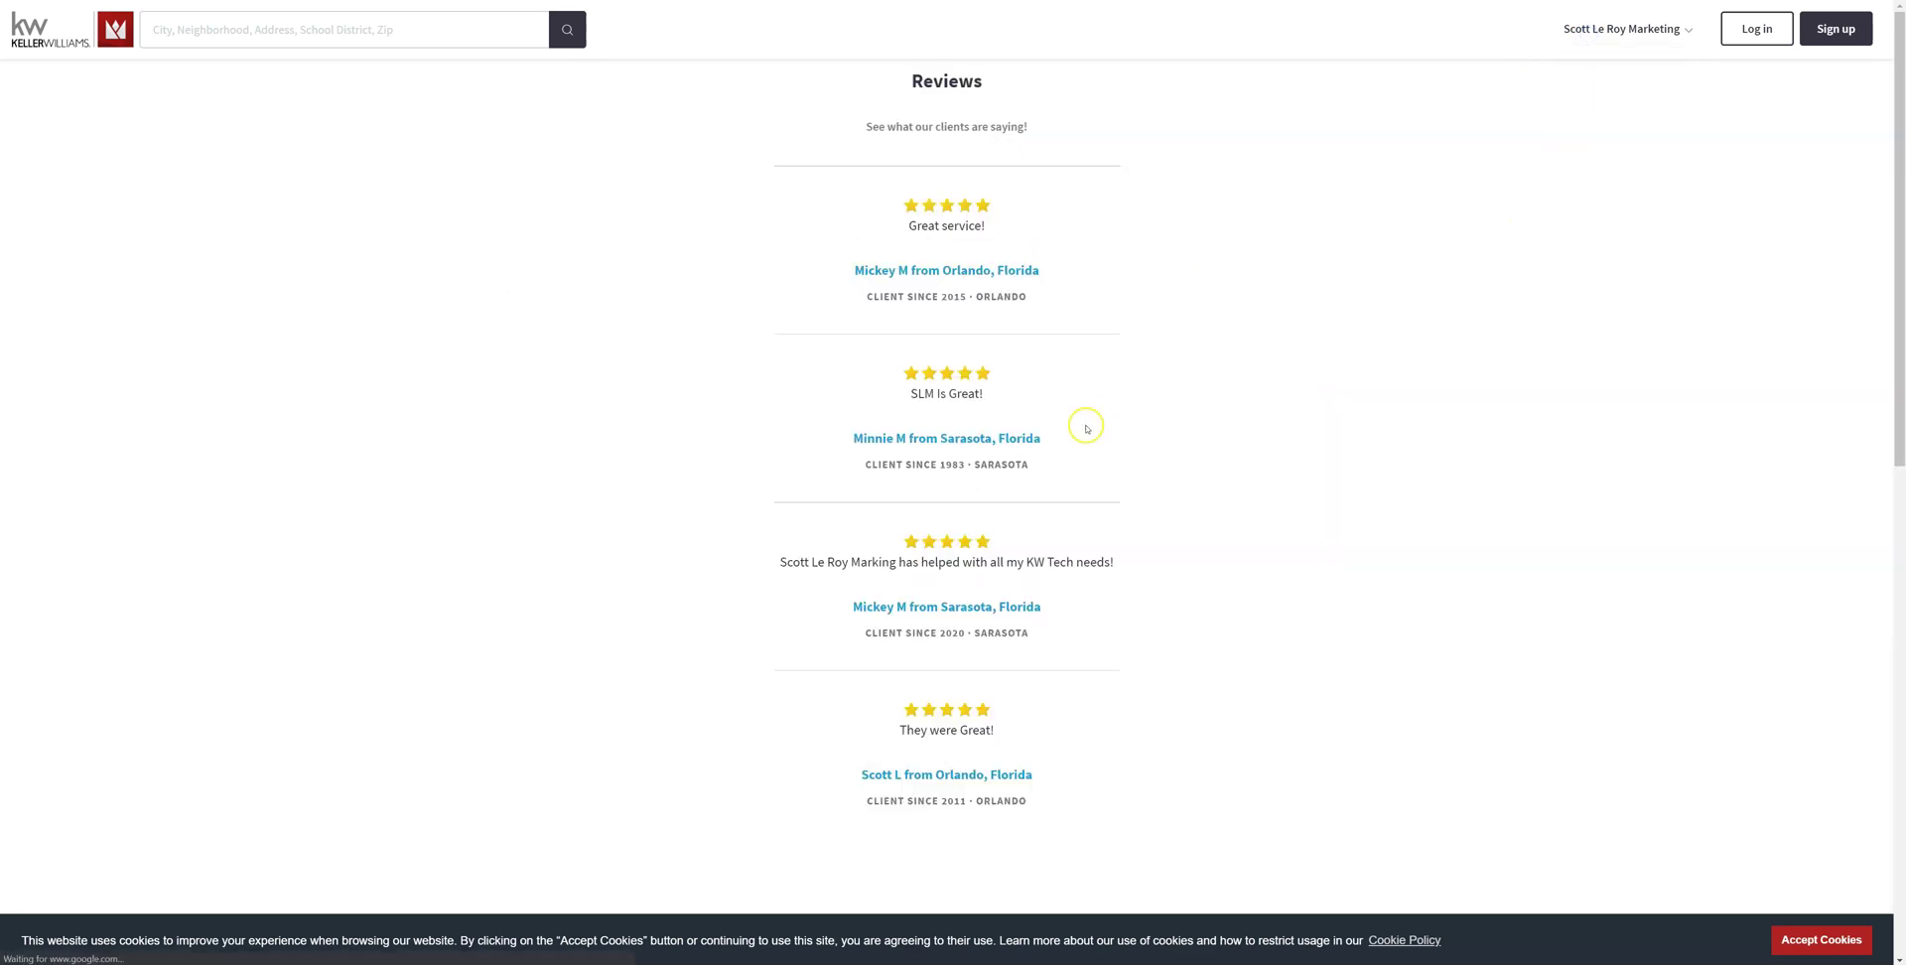
scroll(1058, 430, "down", 1)
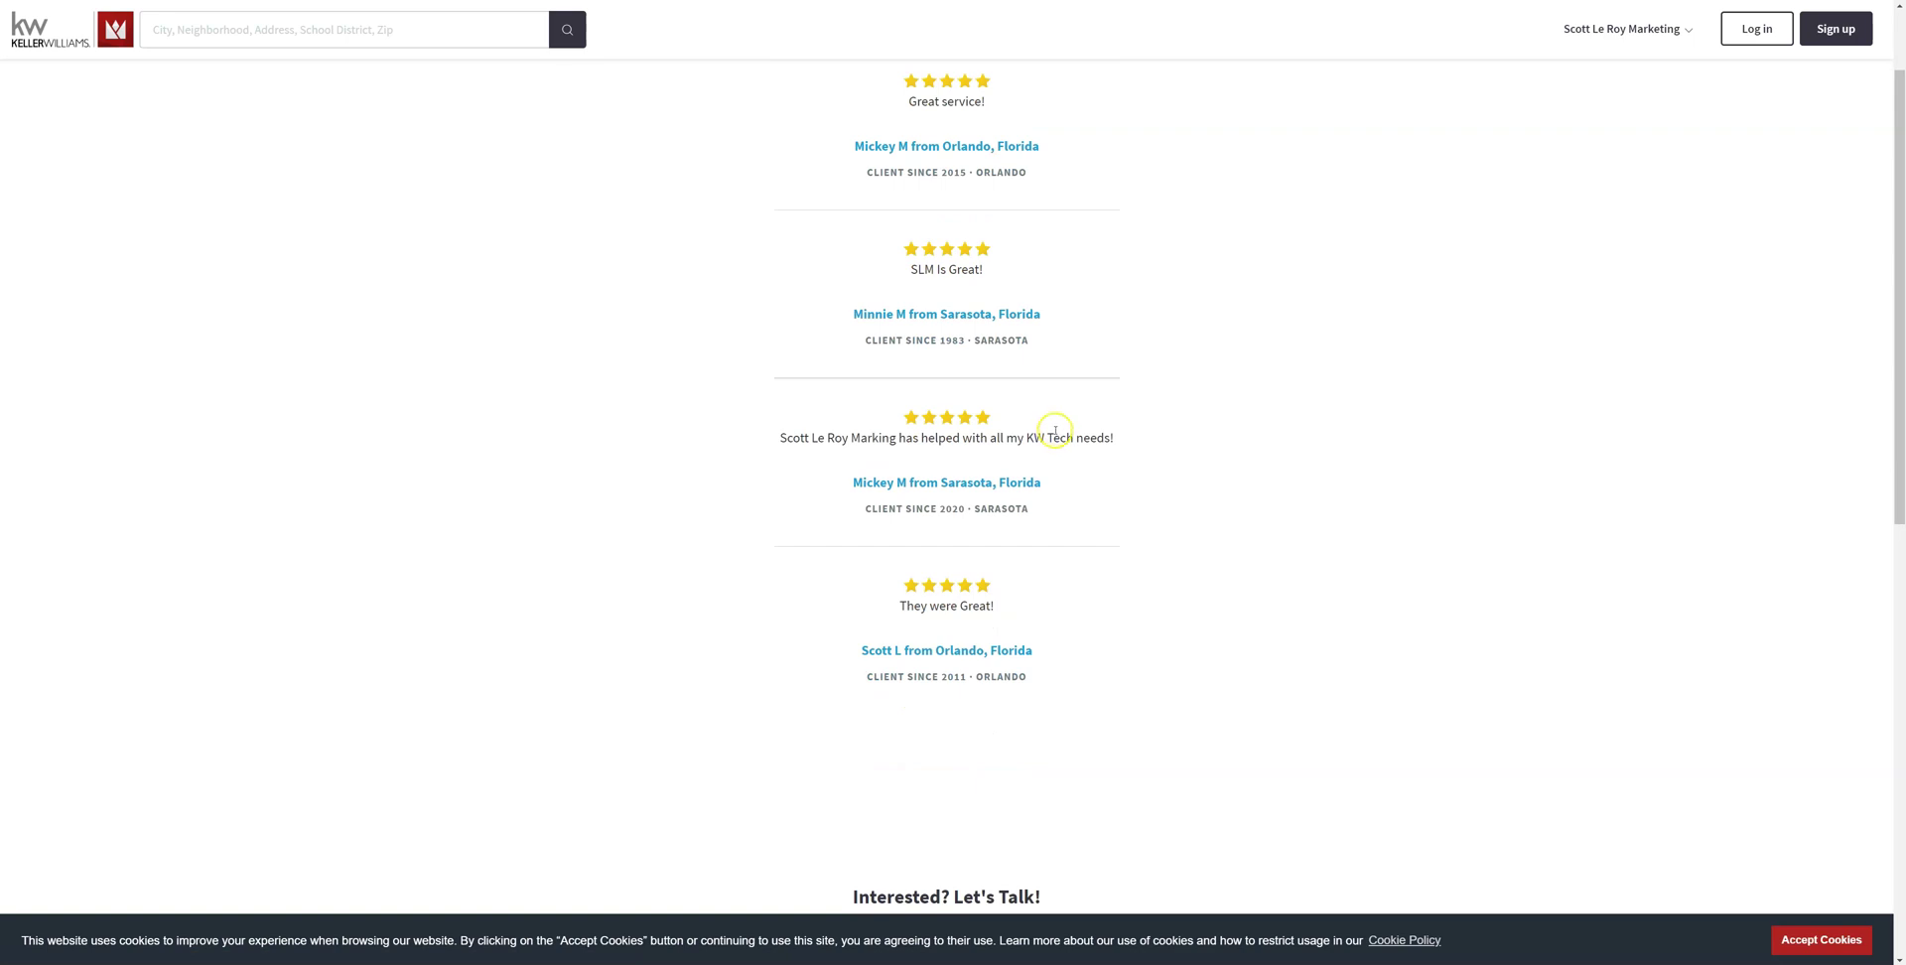
scroll(993, 416, "up", 1)
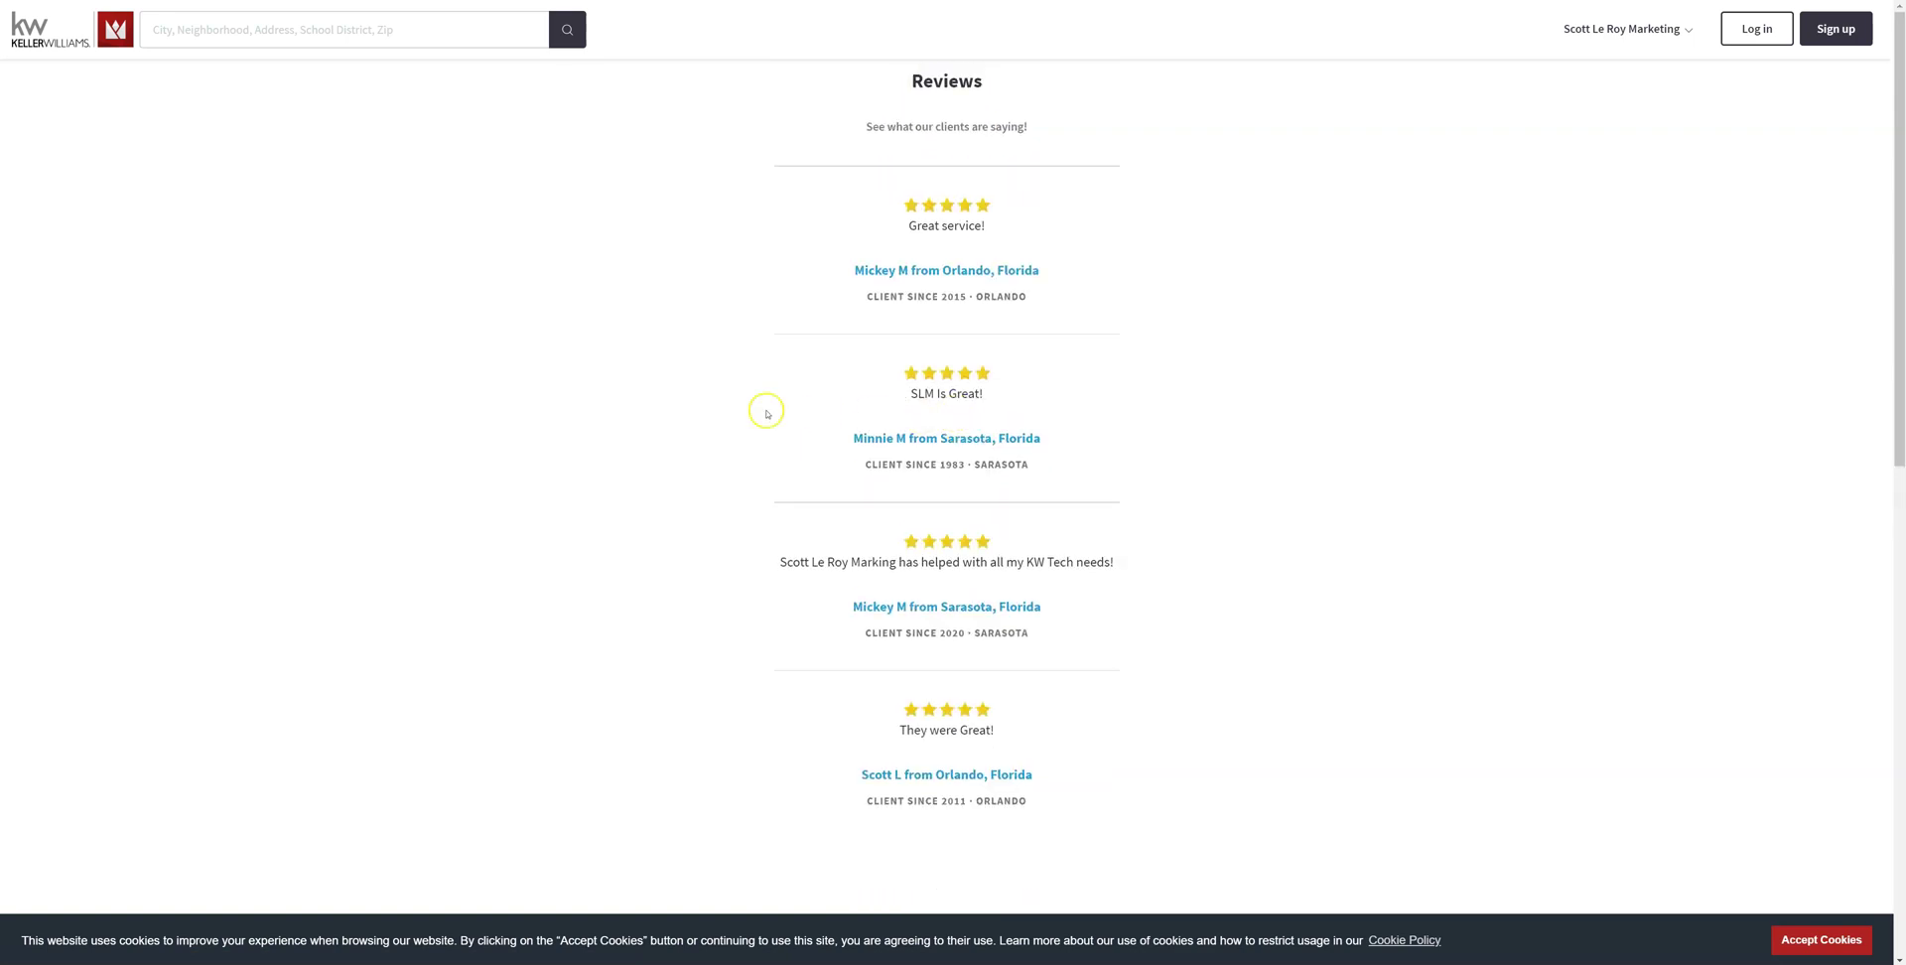
Switch to the Reviews page editor, open the Testimonials List widget's configuration and browse the available testimonials.
left_click(110, 2)
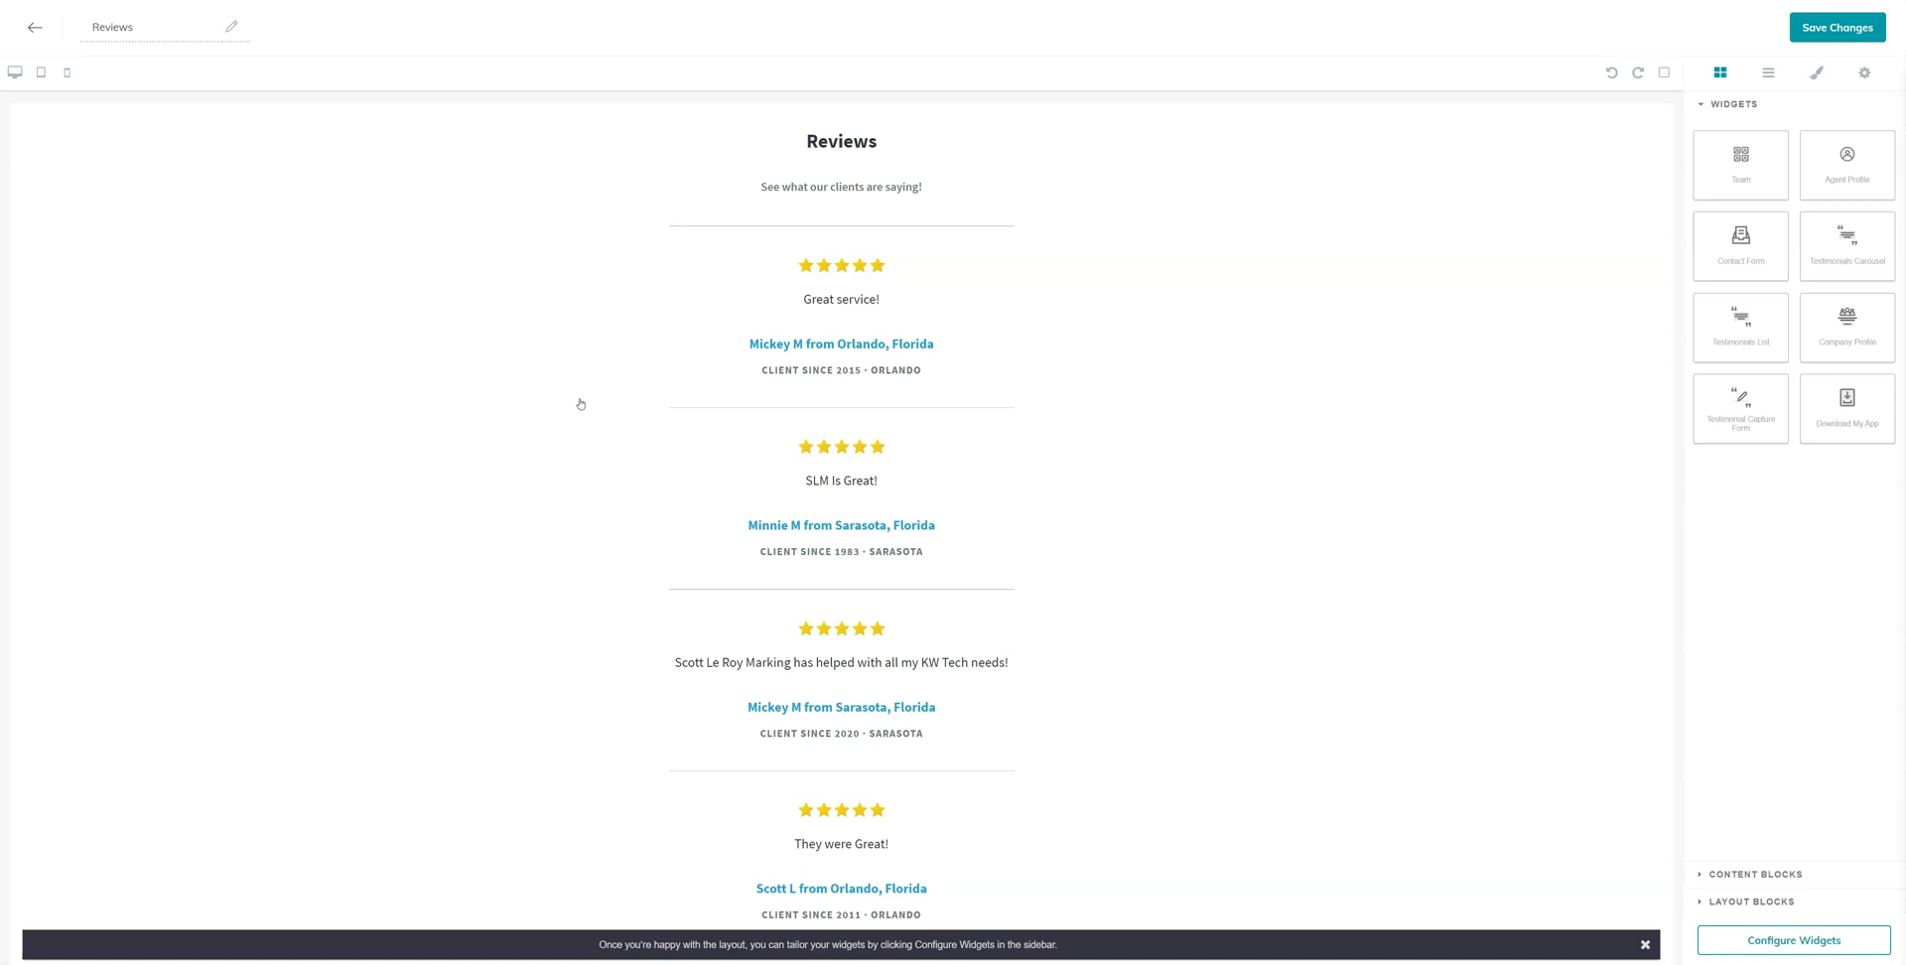
left_click(594, 411)
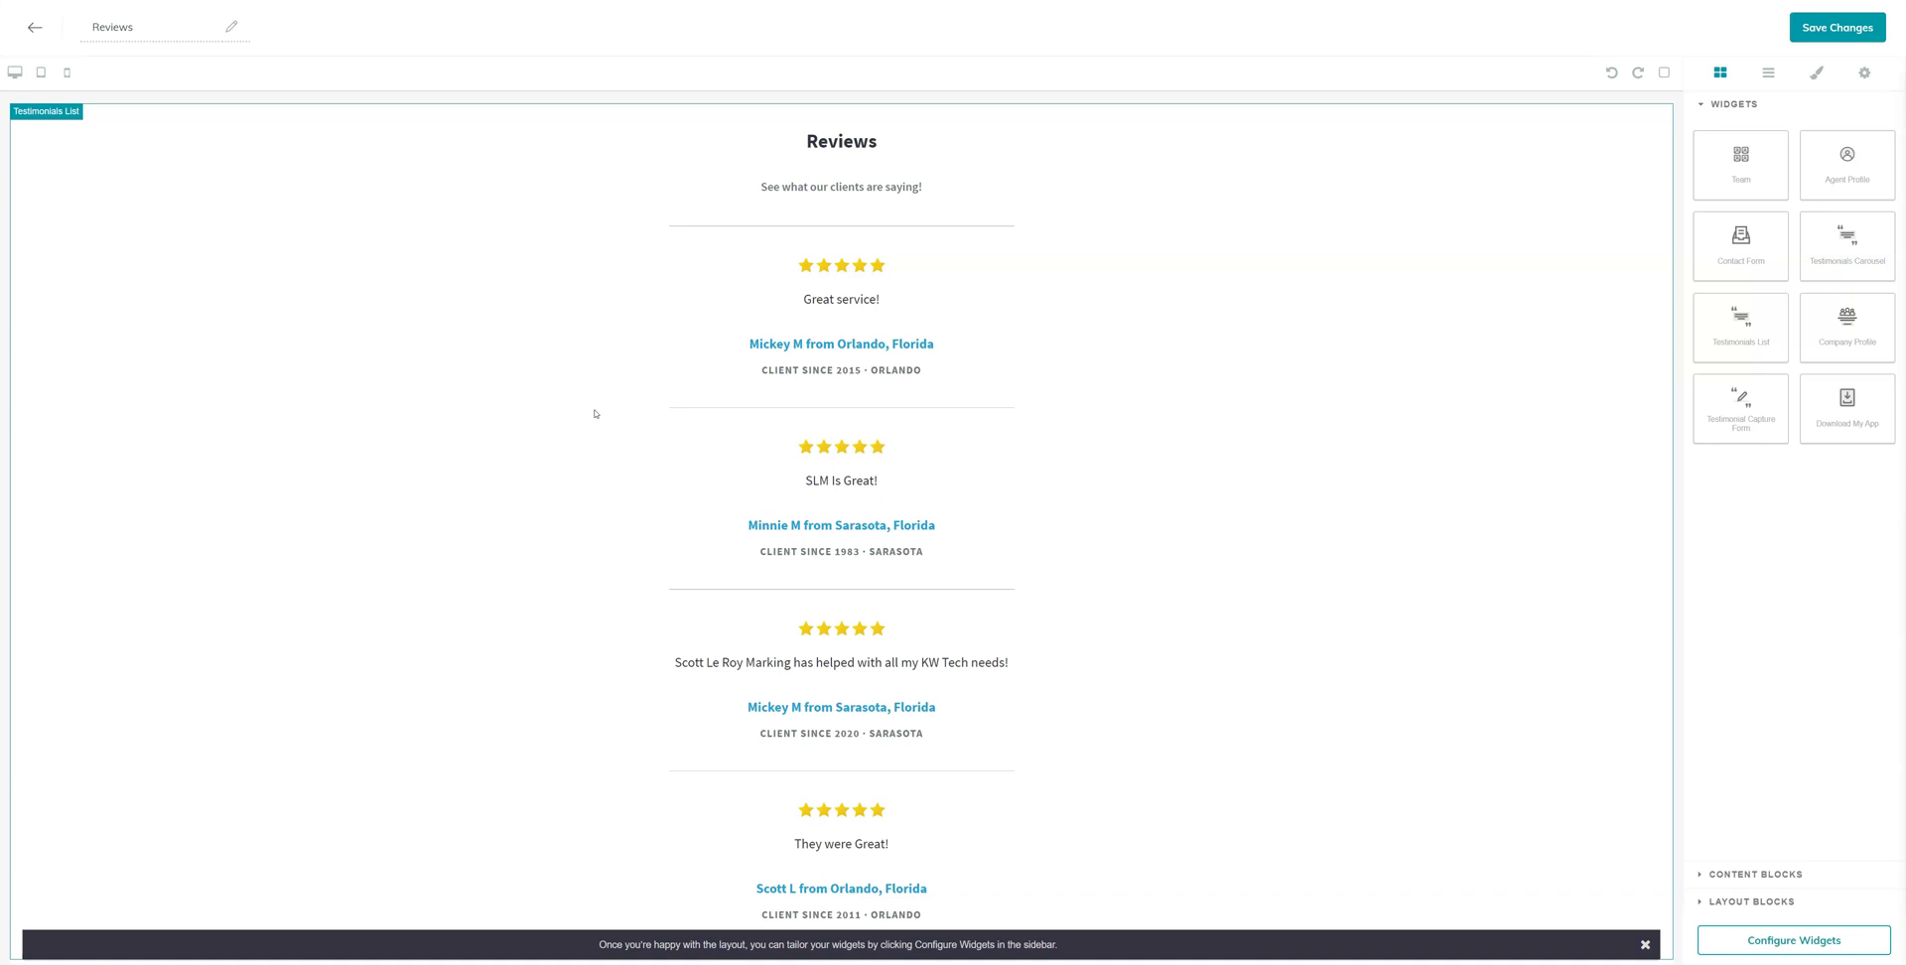
left_click(971, 364)
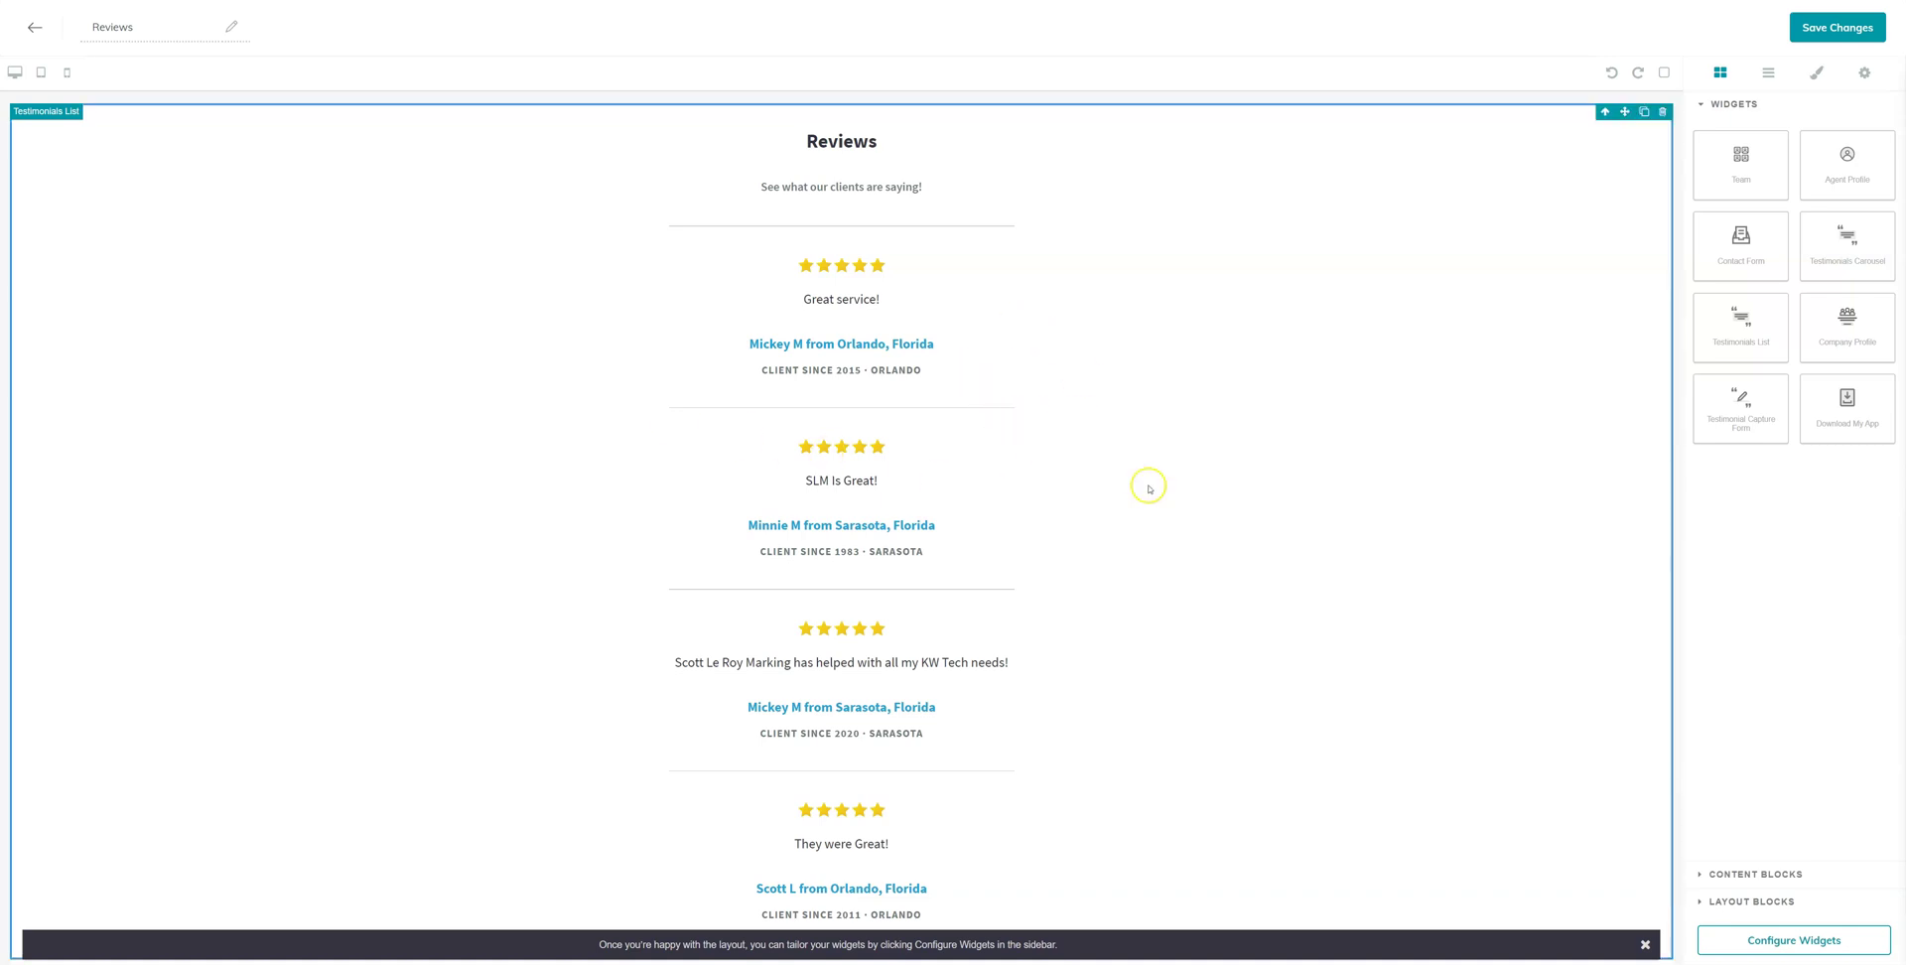
left_click(1772, 941)
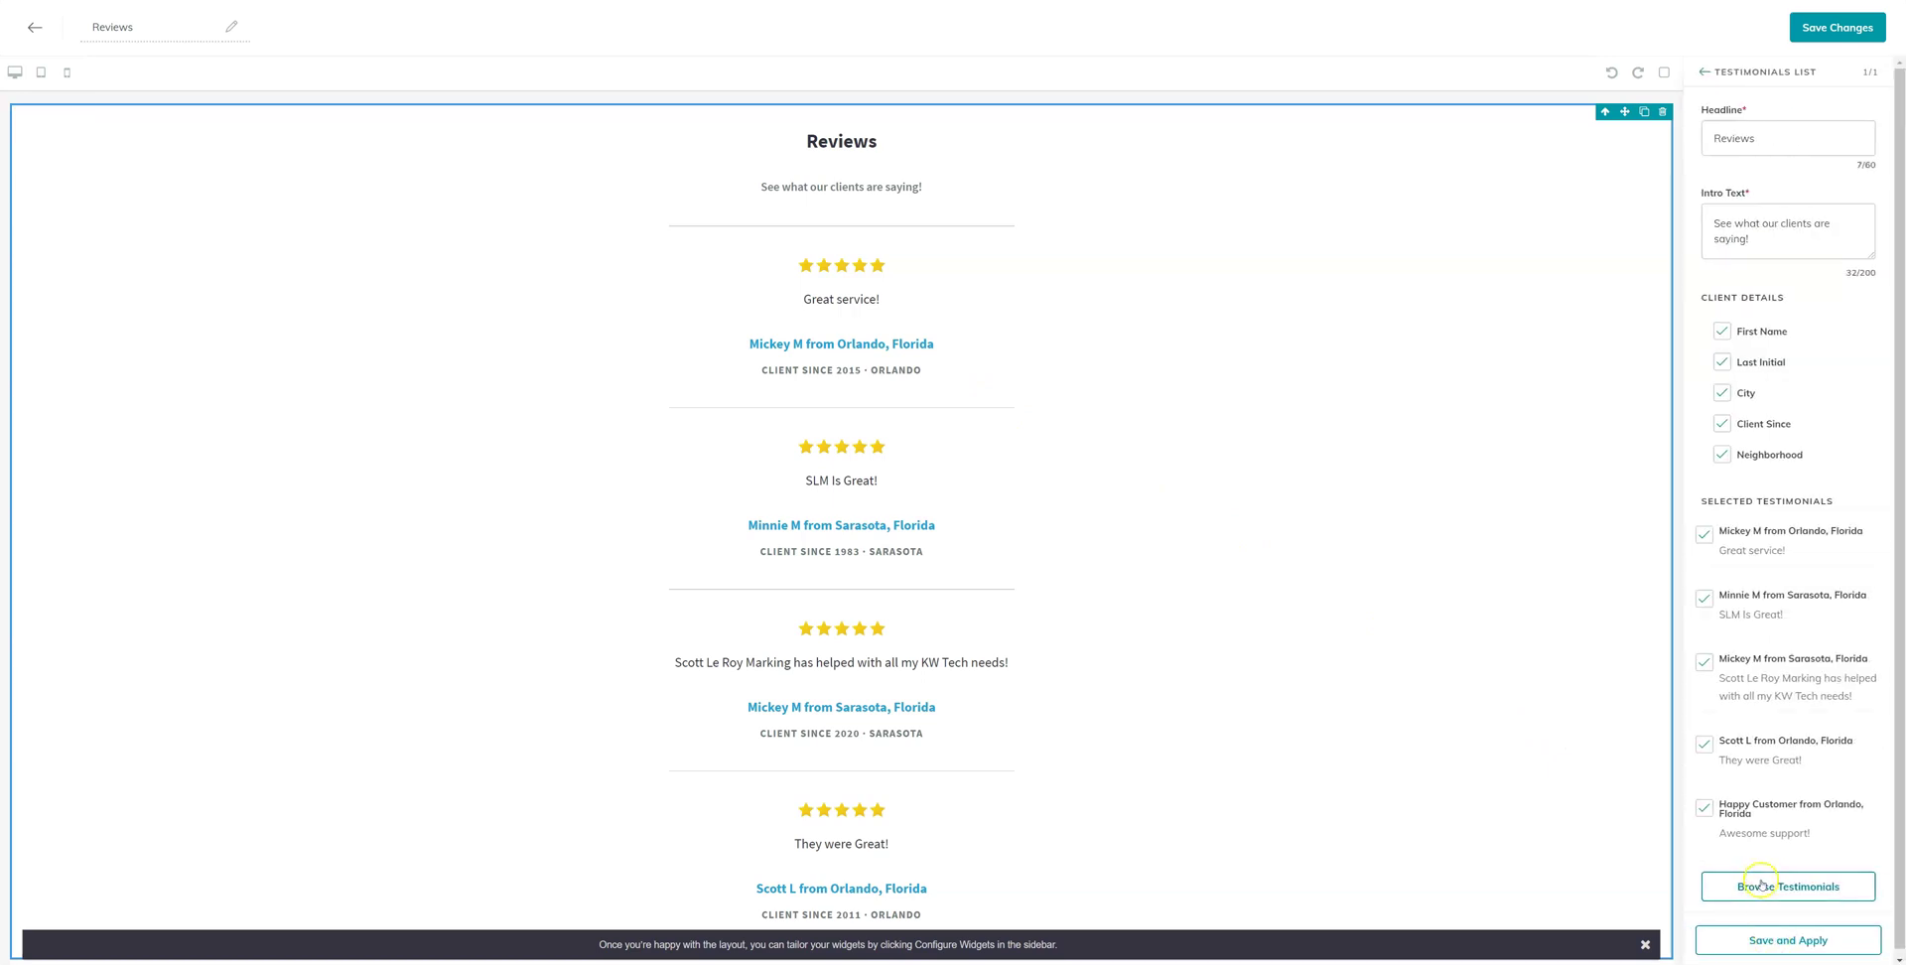
left_click(1758, 889)
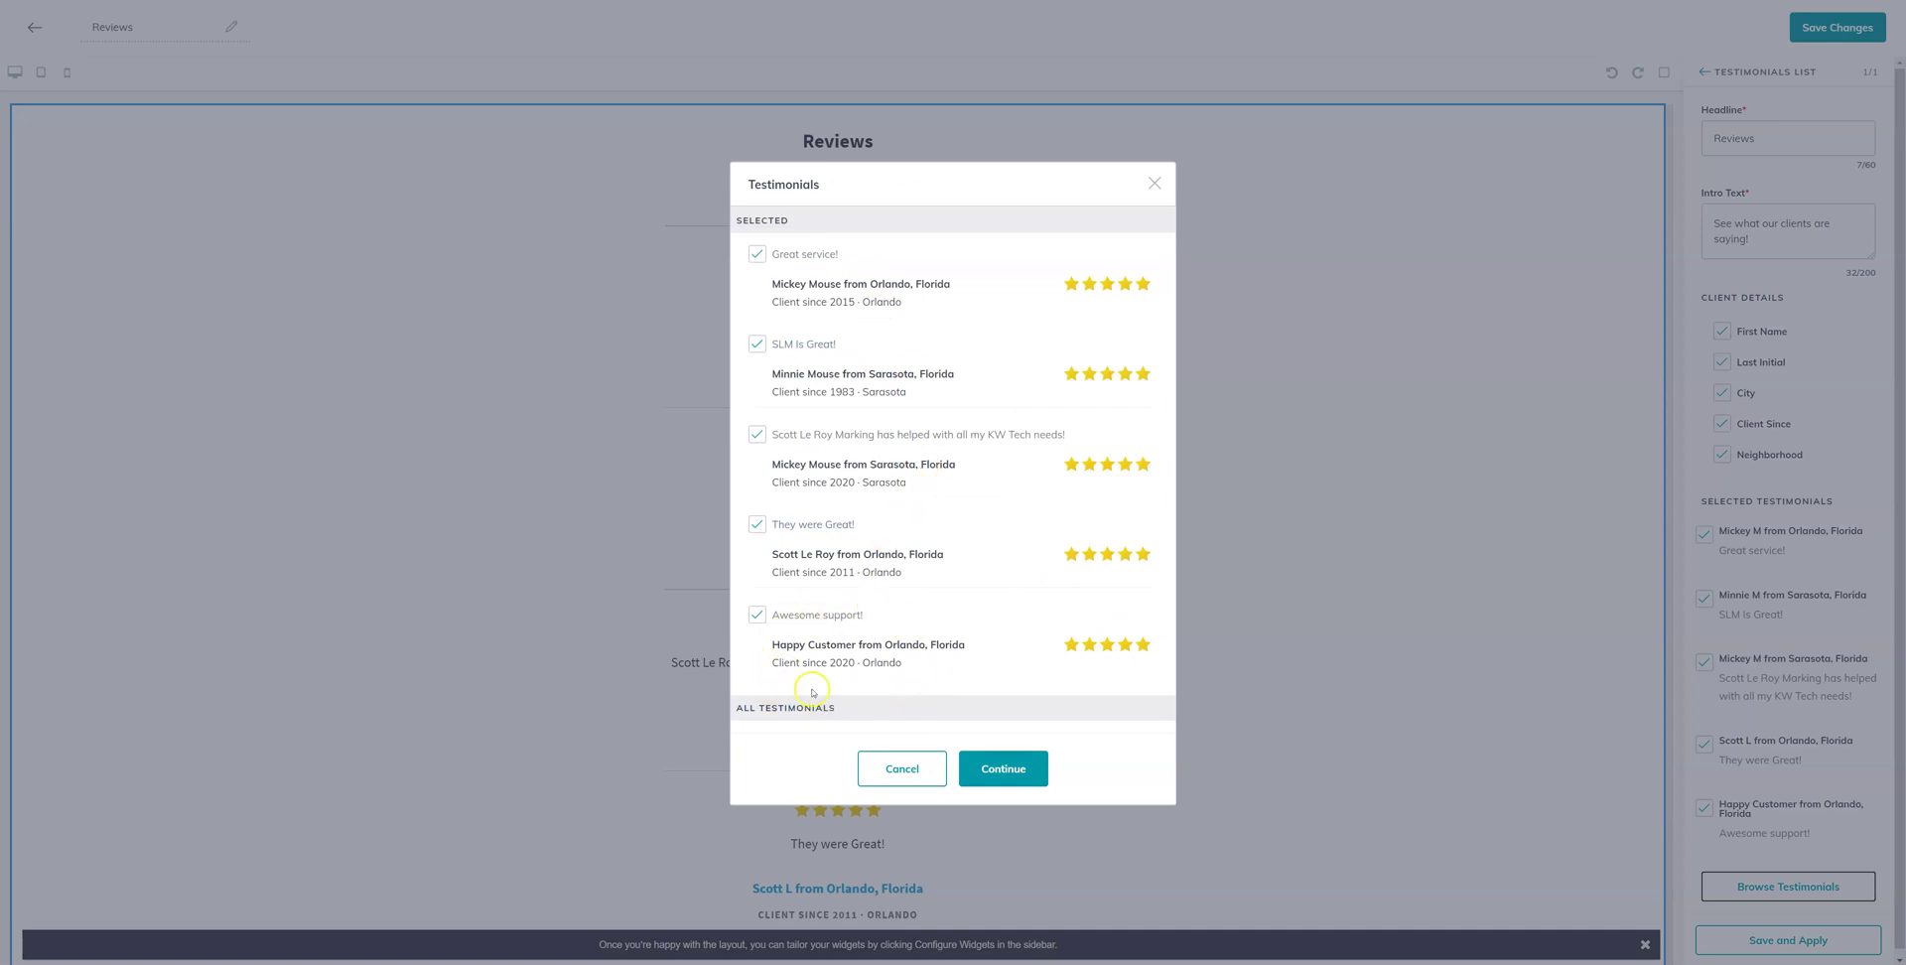
Deselect and reselect the "Awesome support!" testimonial, confirming the selection, and publish the Reviews page as an agent site.
left_click(757, 616)
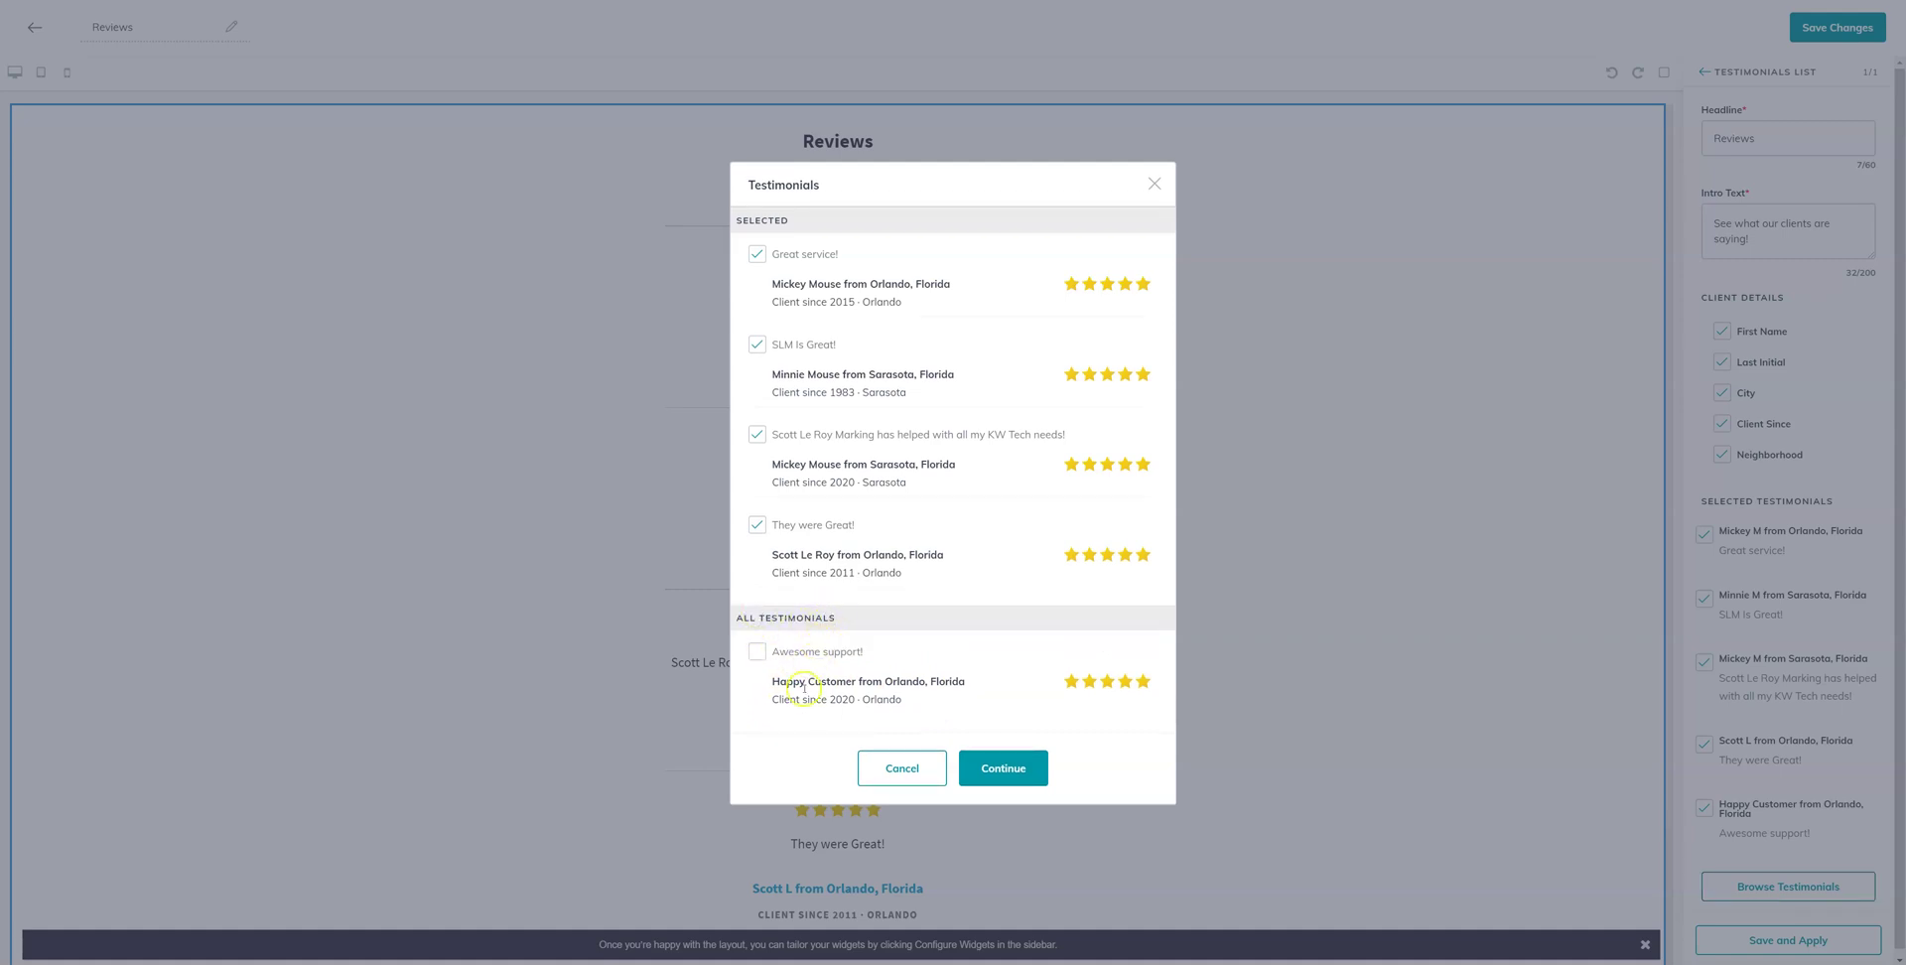
left_click(757, 653)
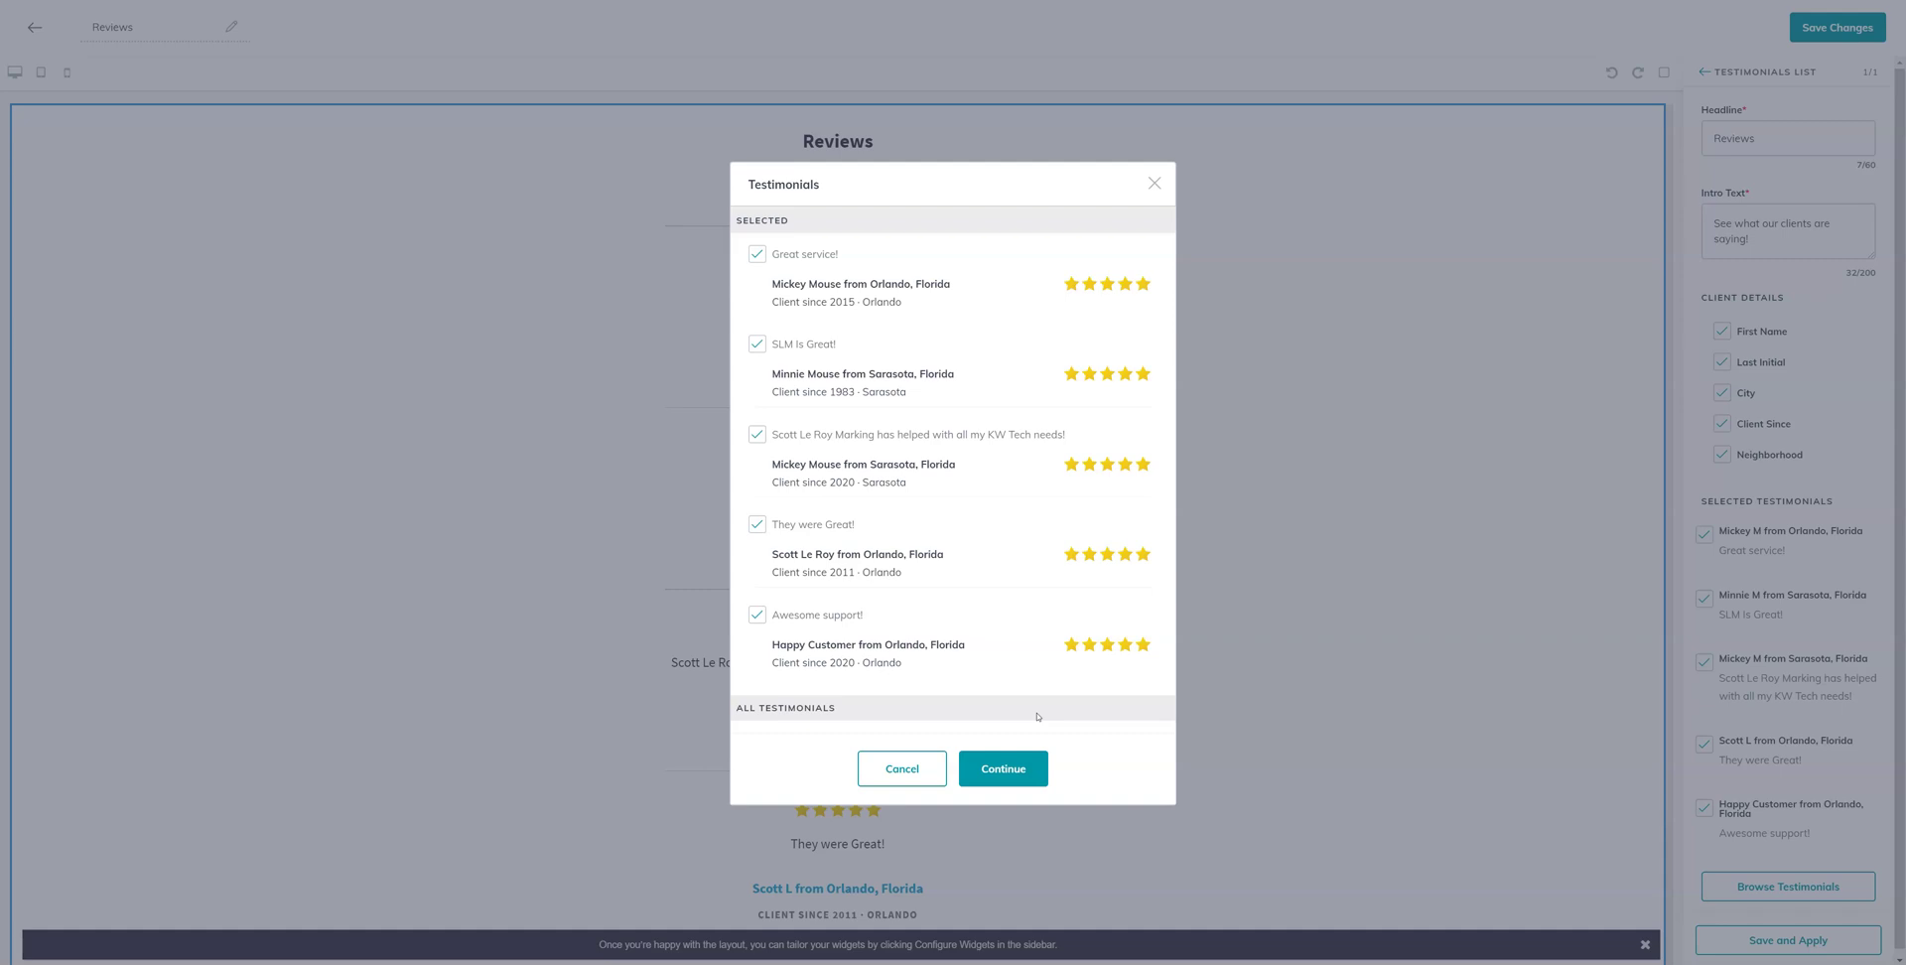
left_click(1022, 763)
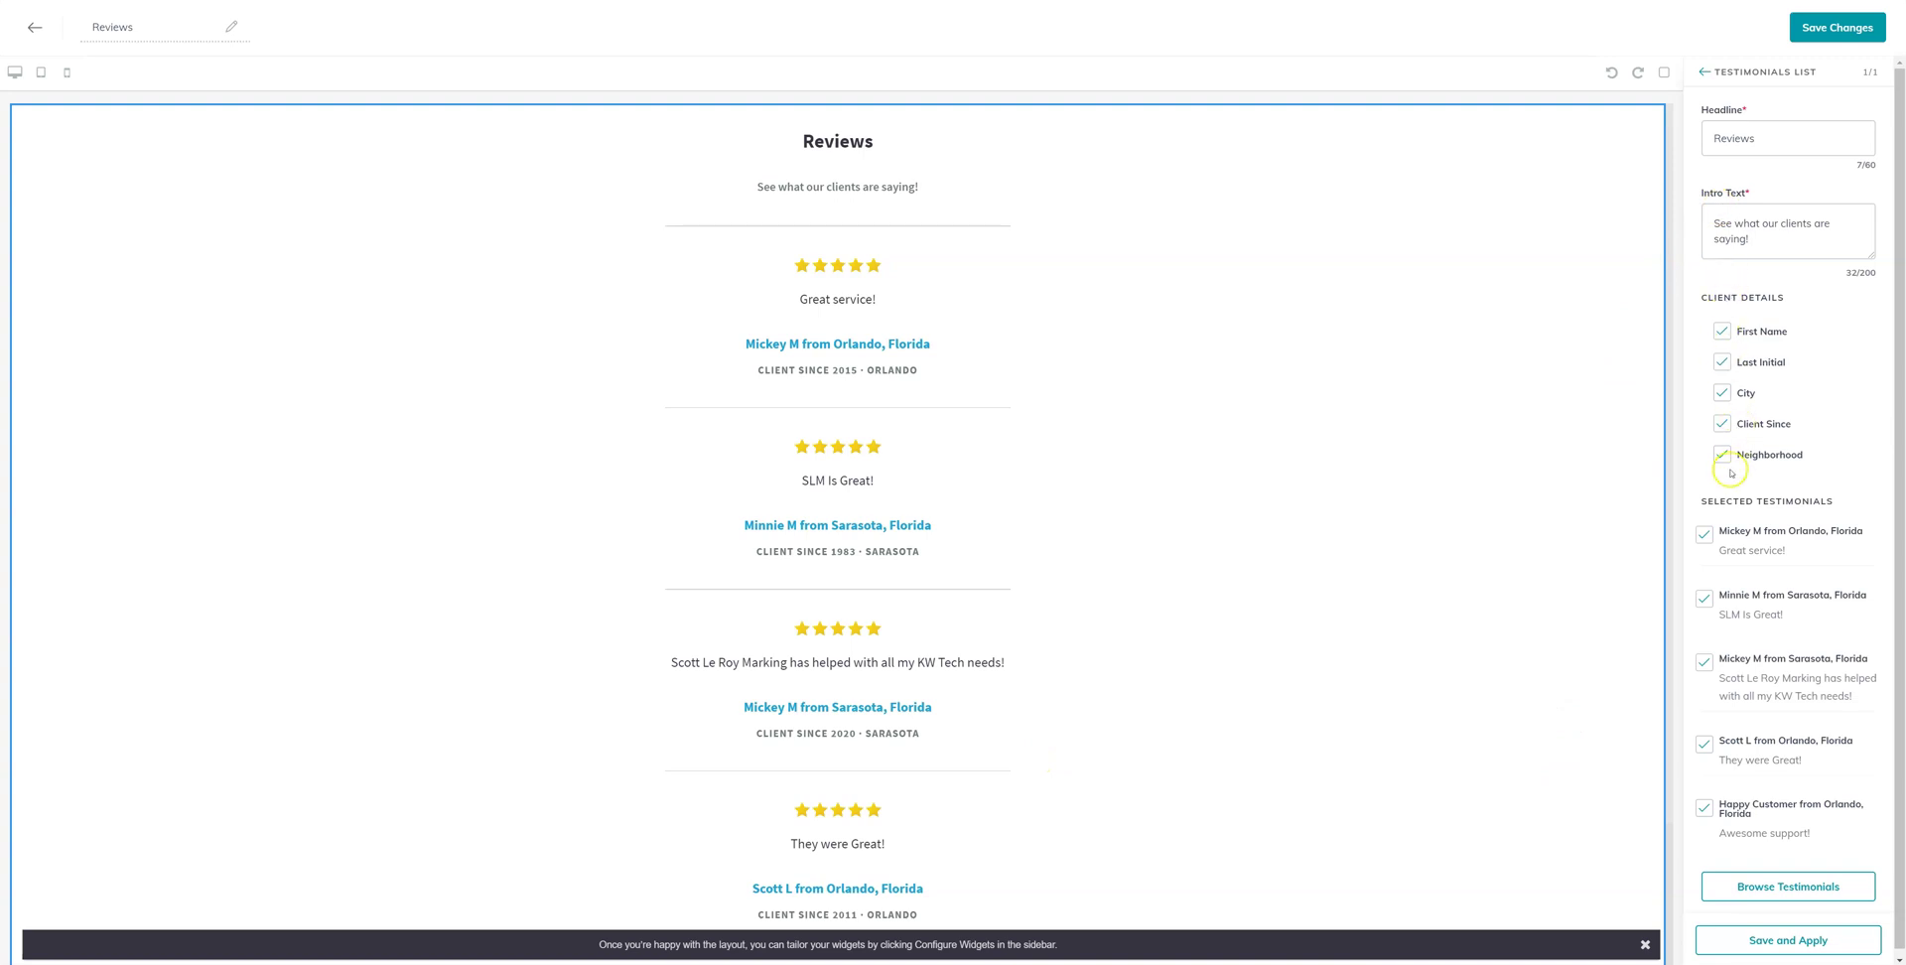
left_click(1836, 26)
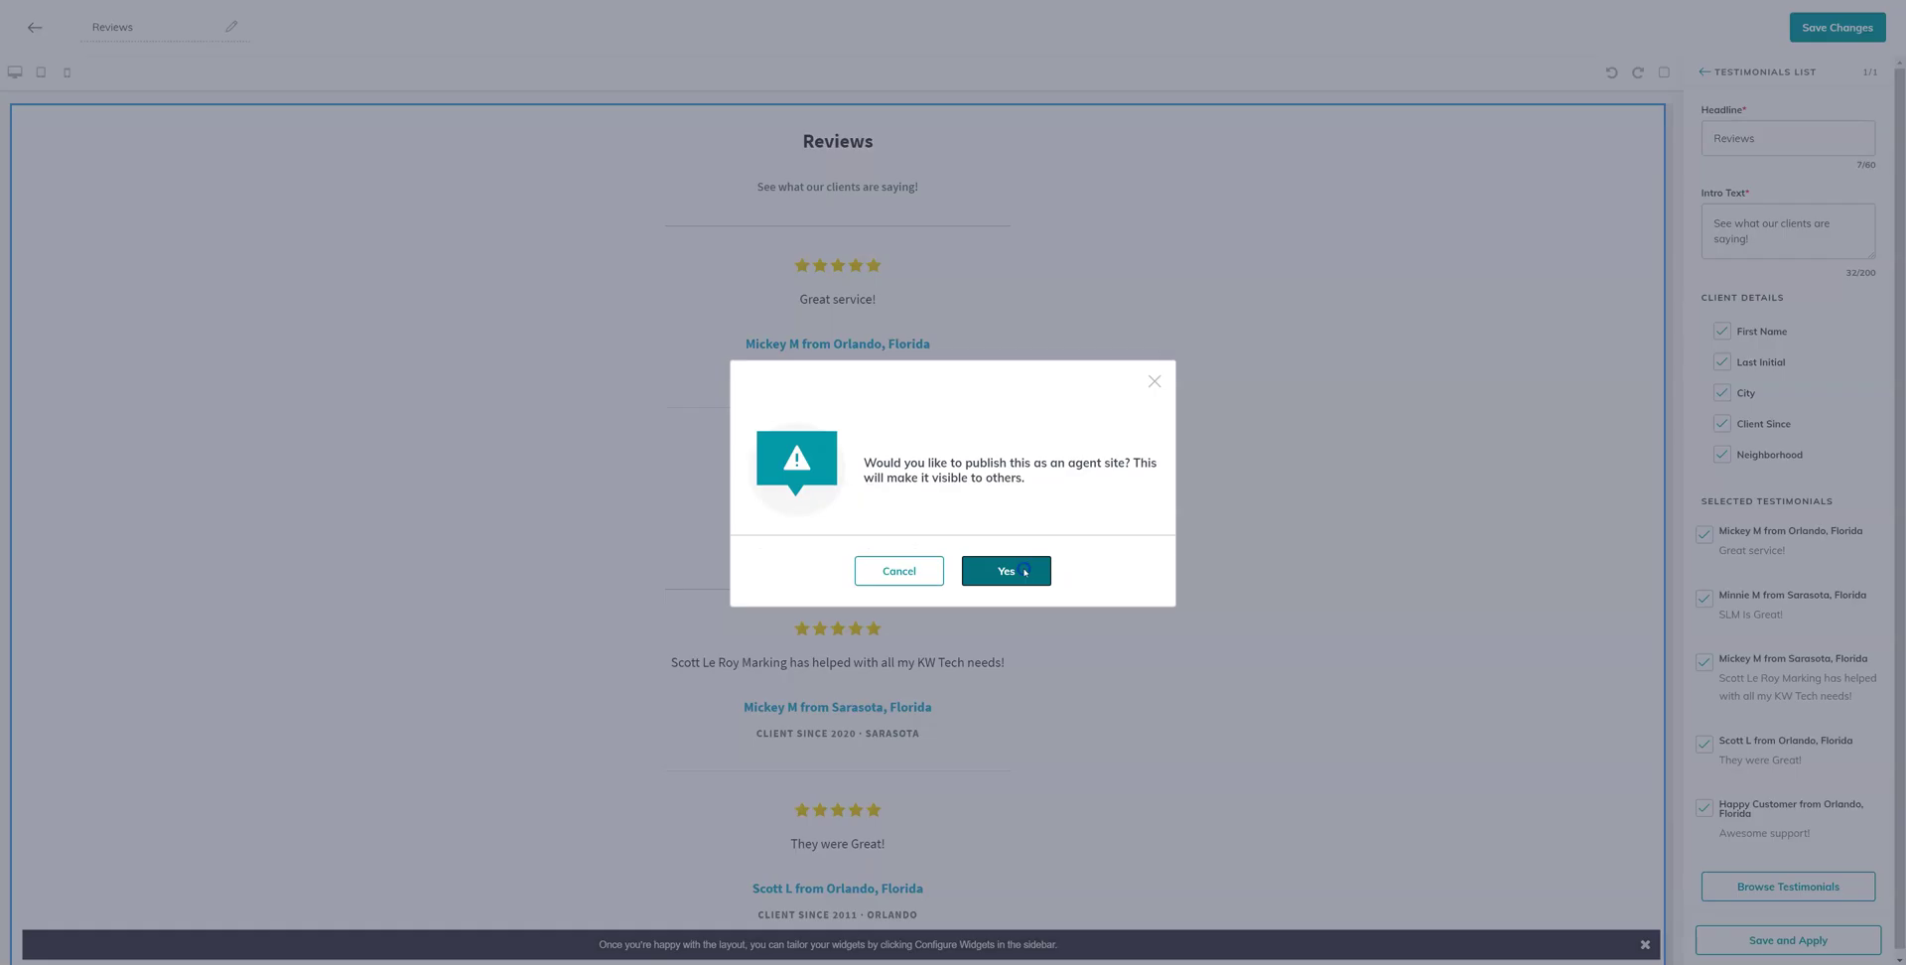
left_click(1023, 570)
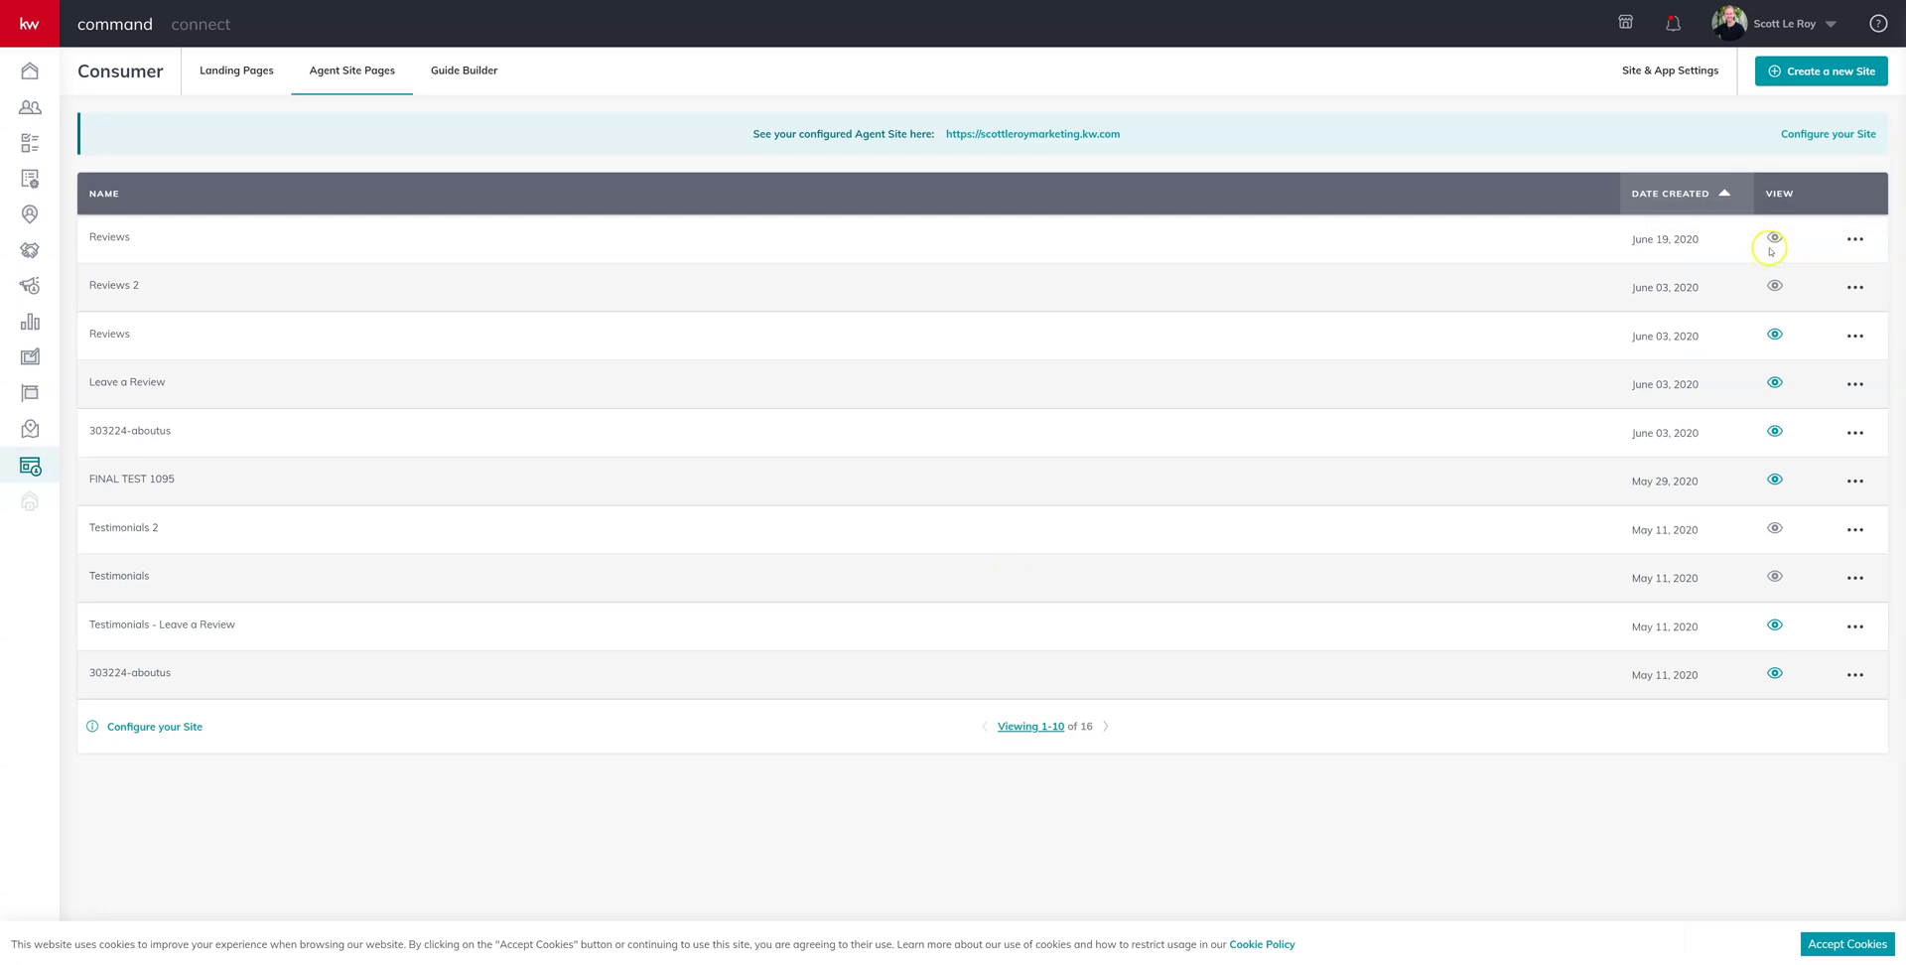
In the site page settings, link the Testimonials entry to the Reviews page created June 19, 2020, and save the page changes.
left_click(1673, 70)
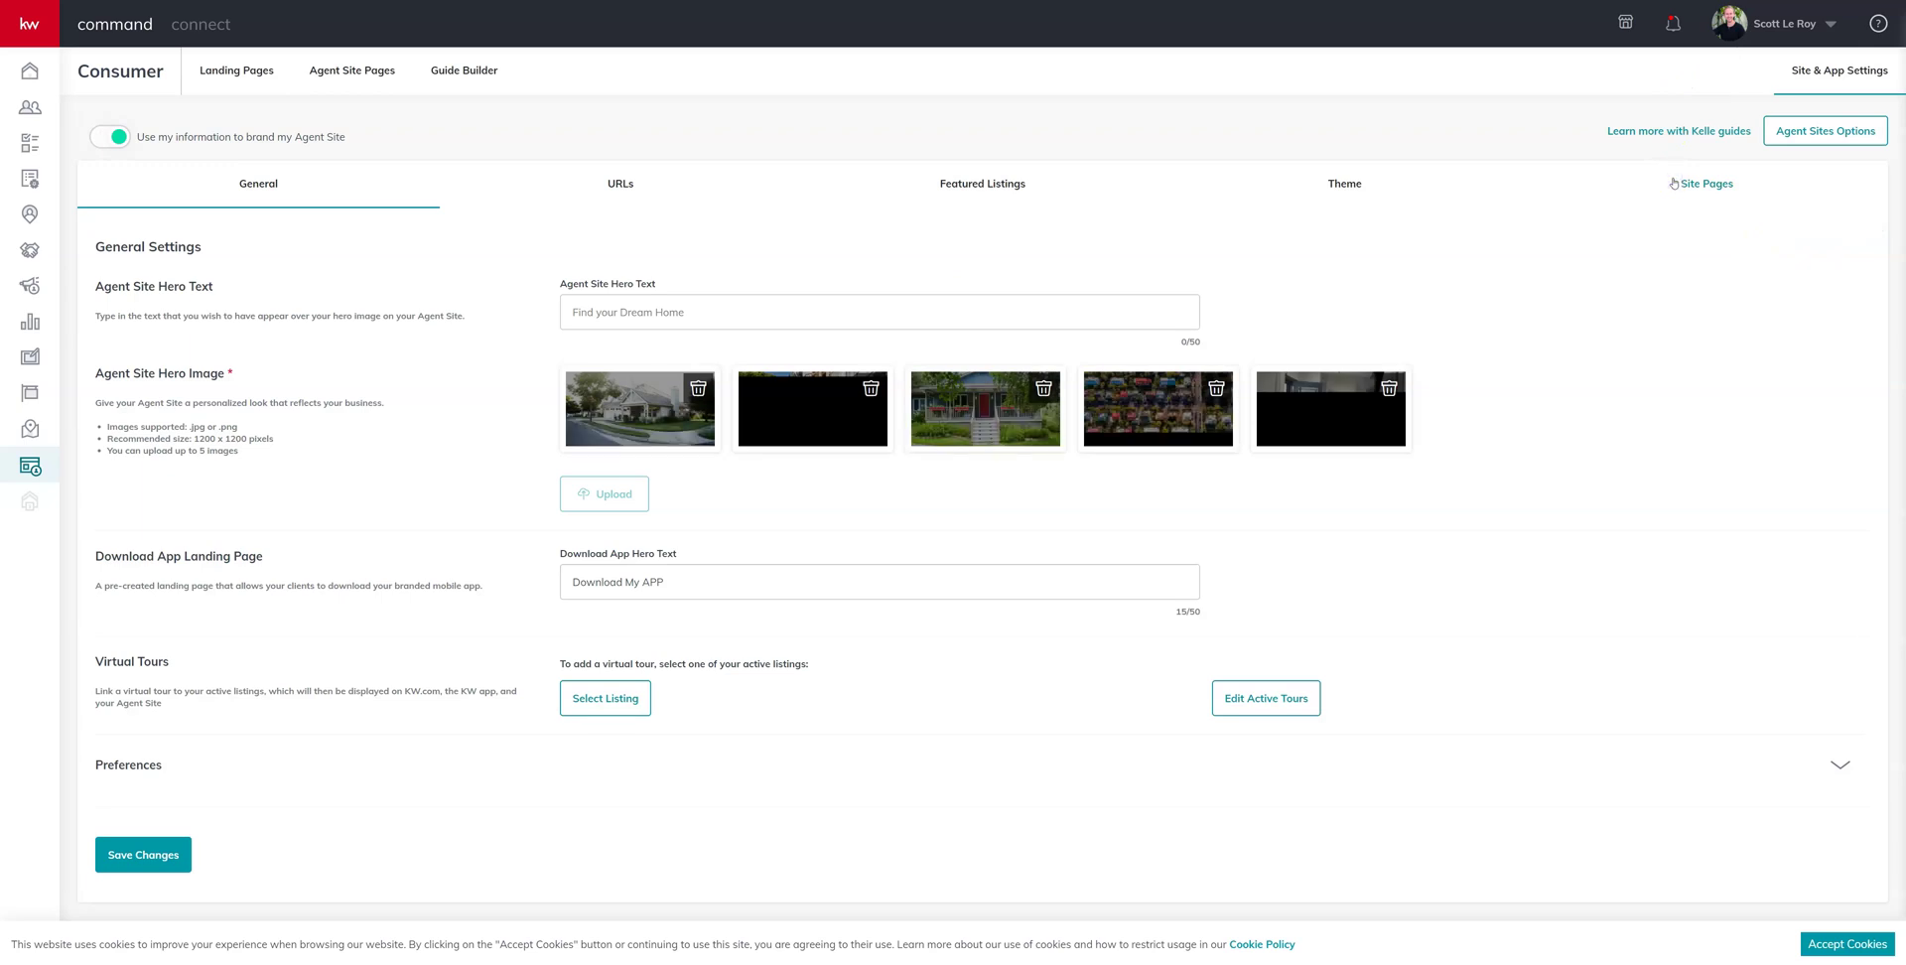
left_click(1674, 184)
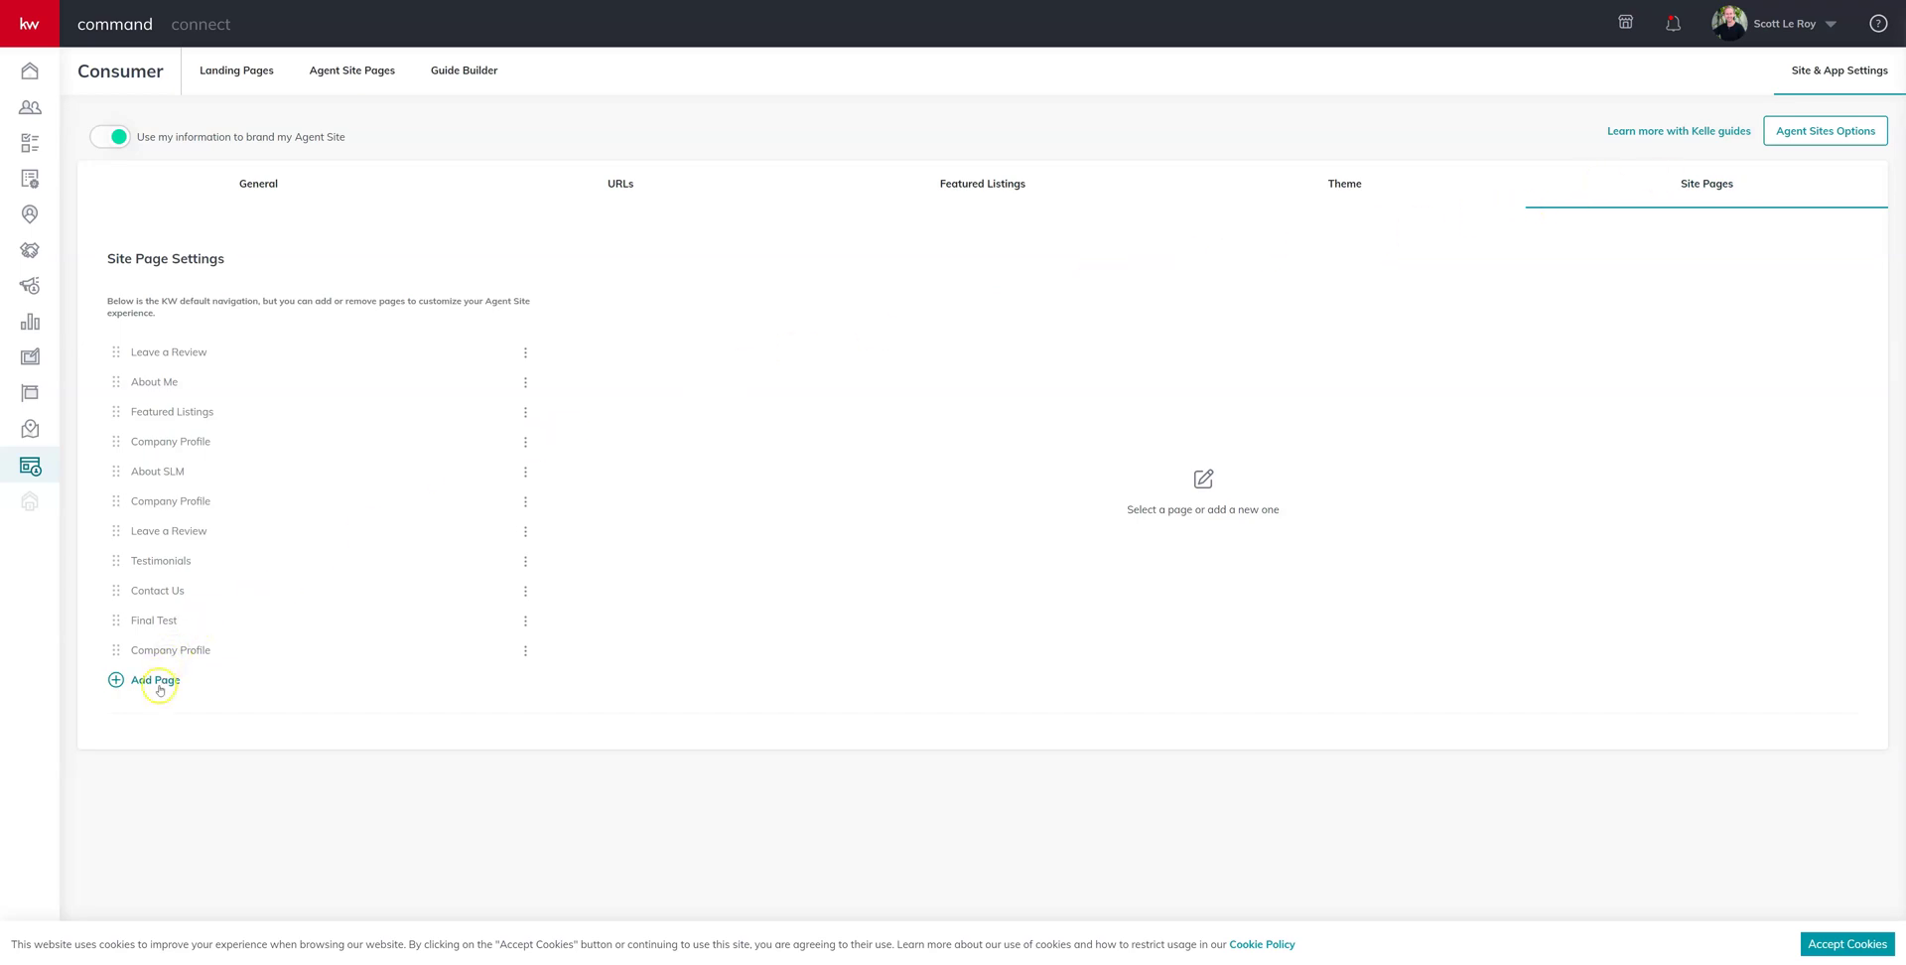
left_click(159, 561)
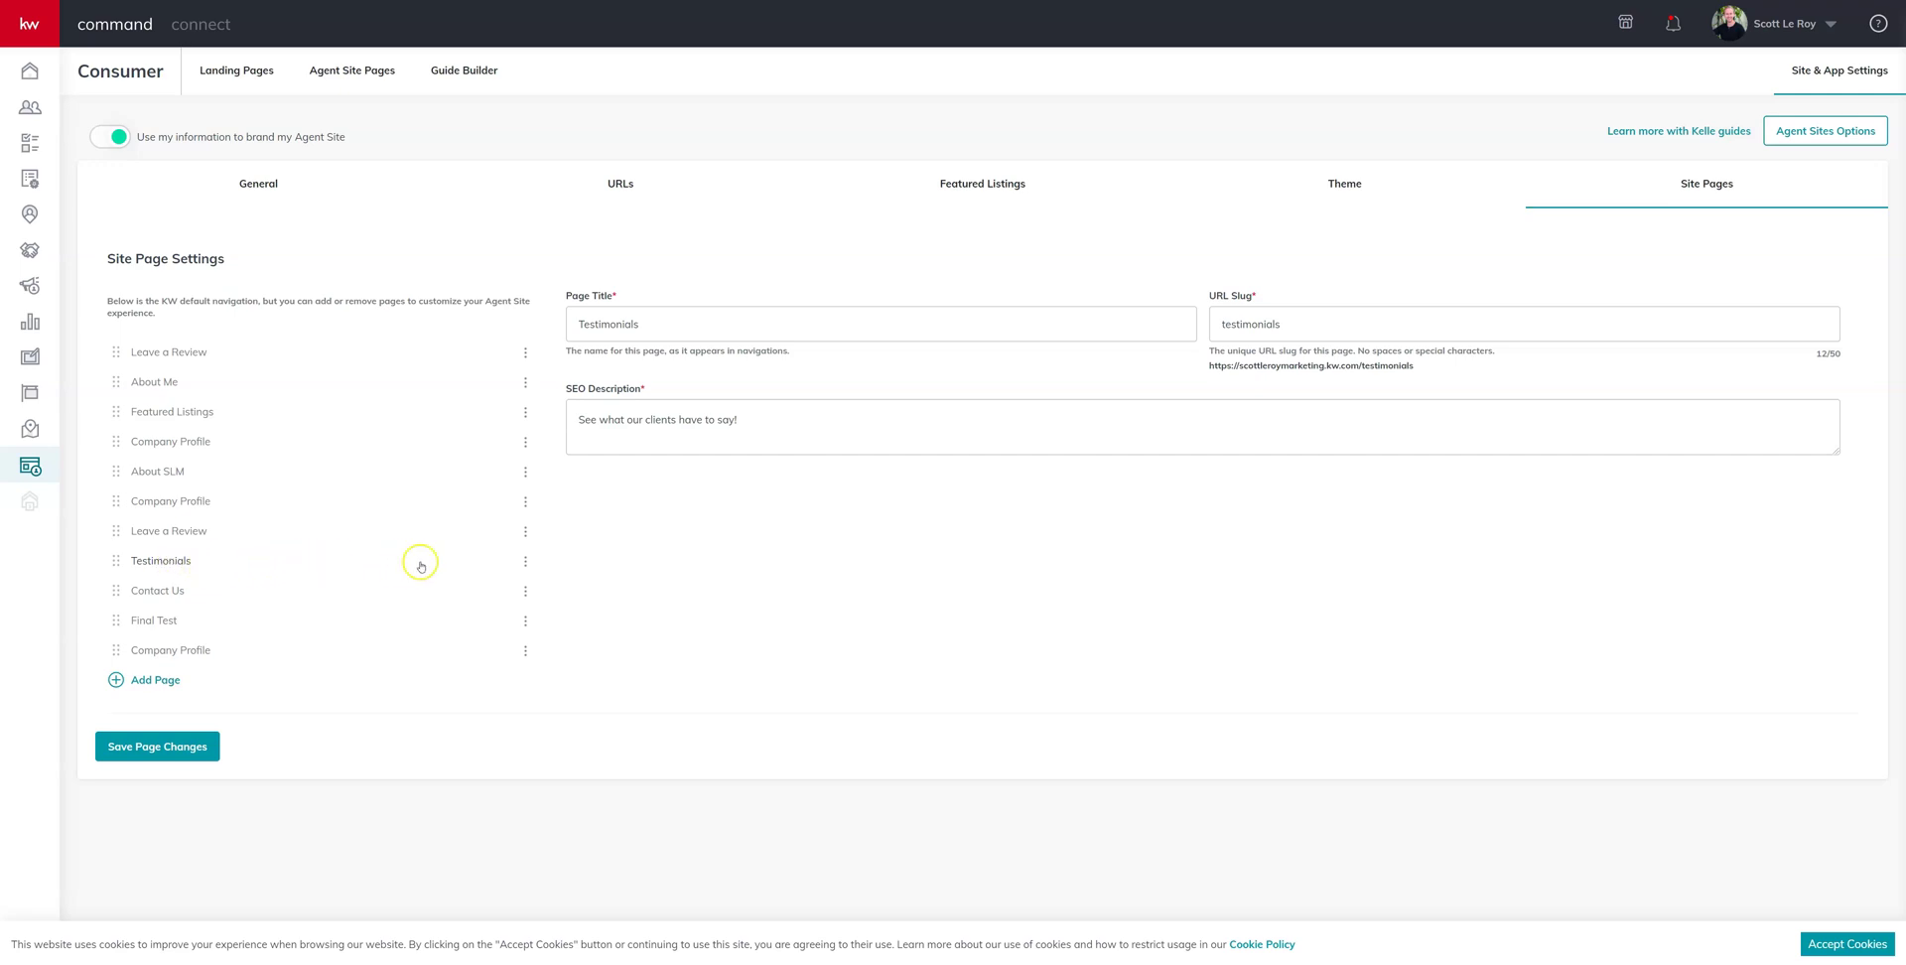
left_click(525, 561)
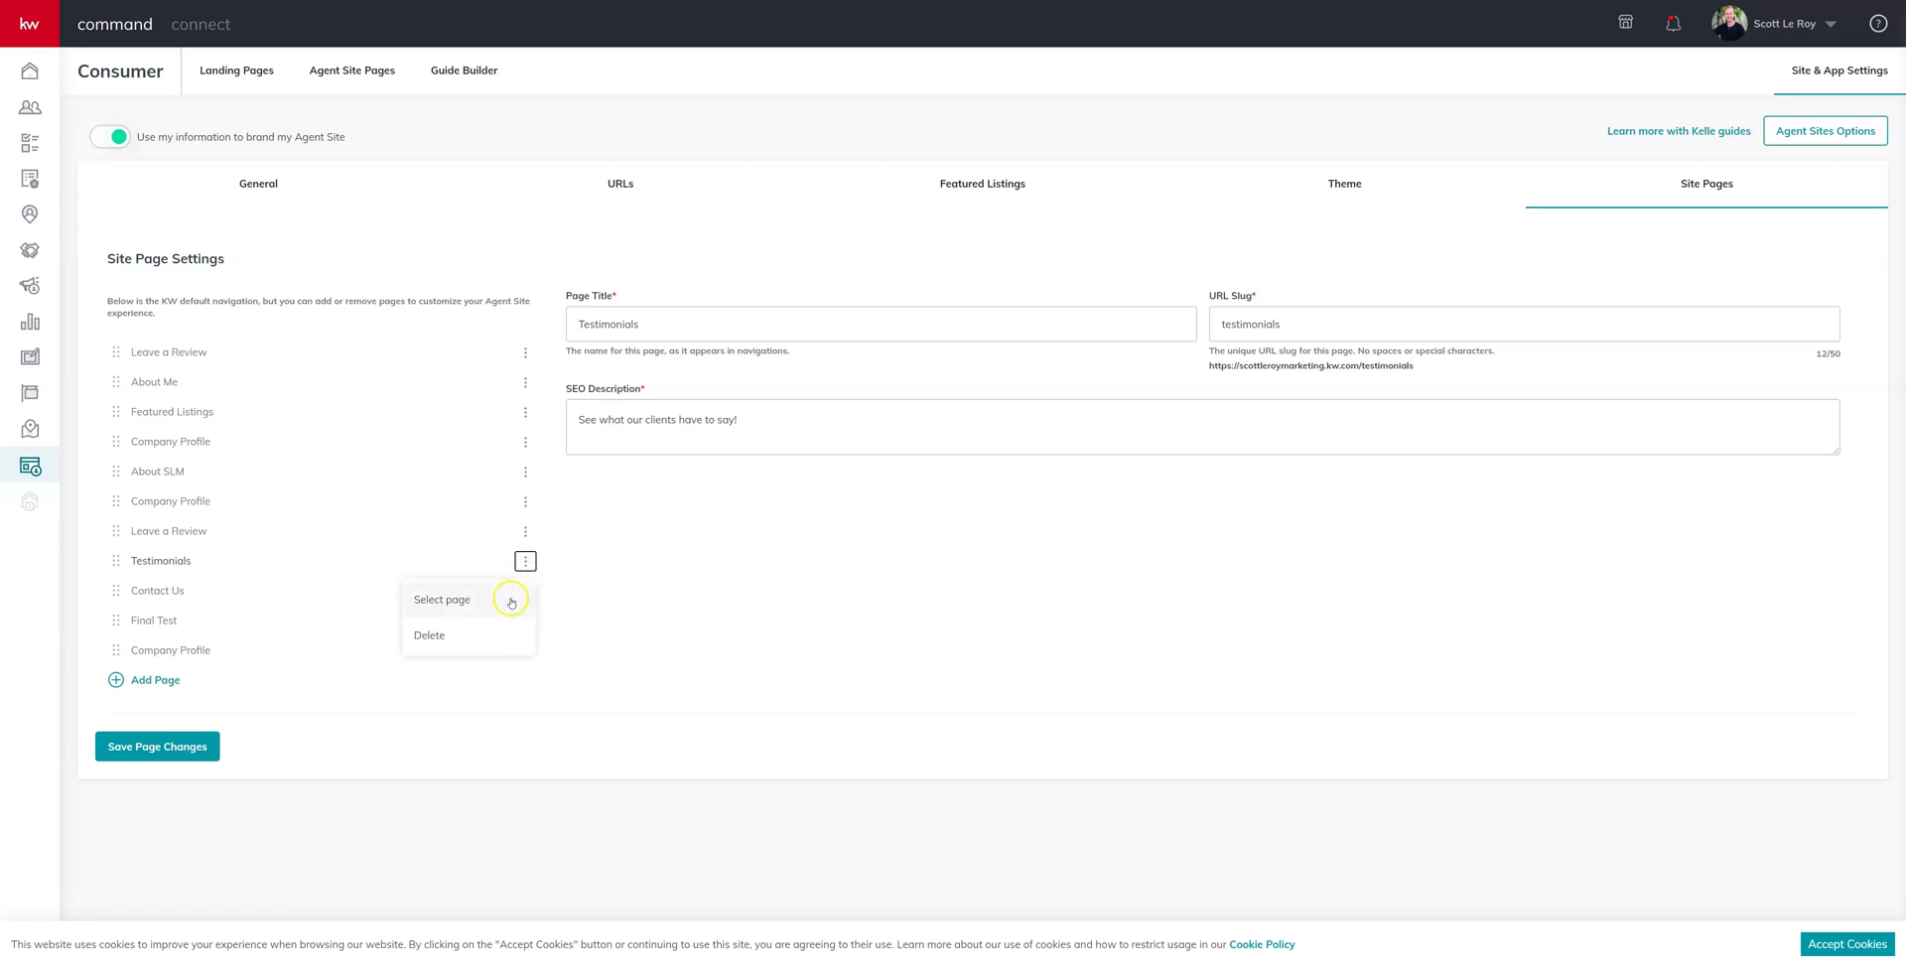
left_click(511, 601)
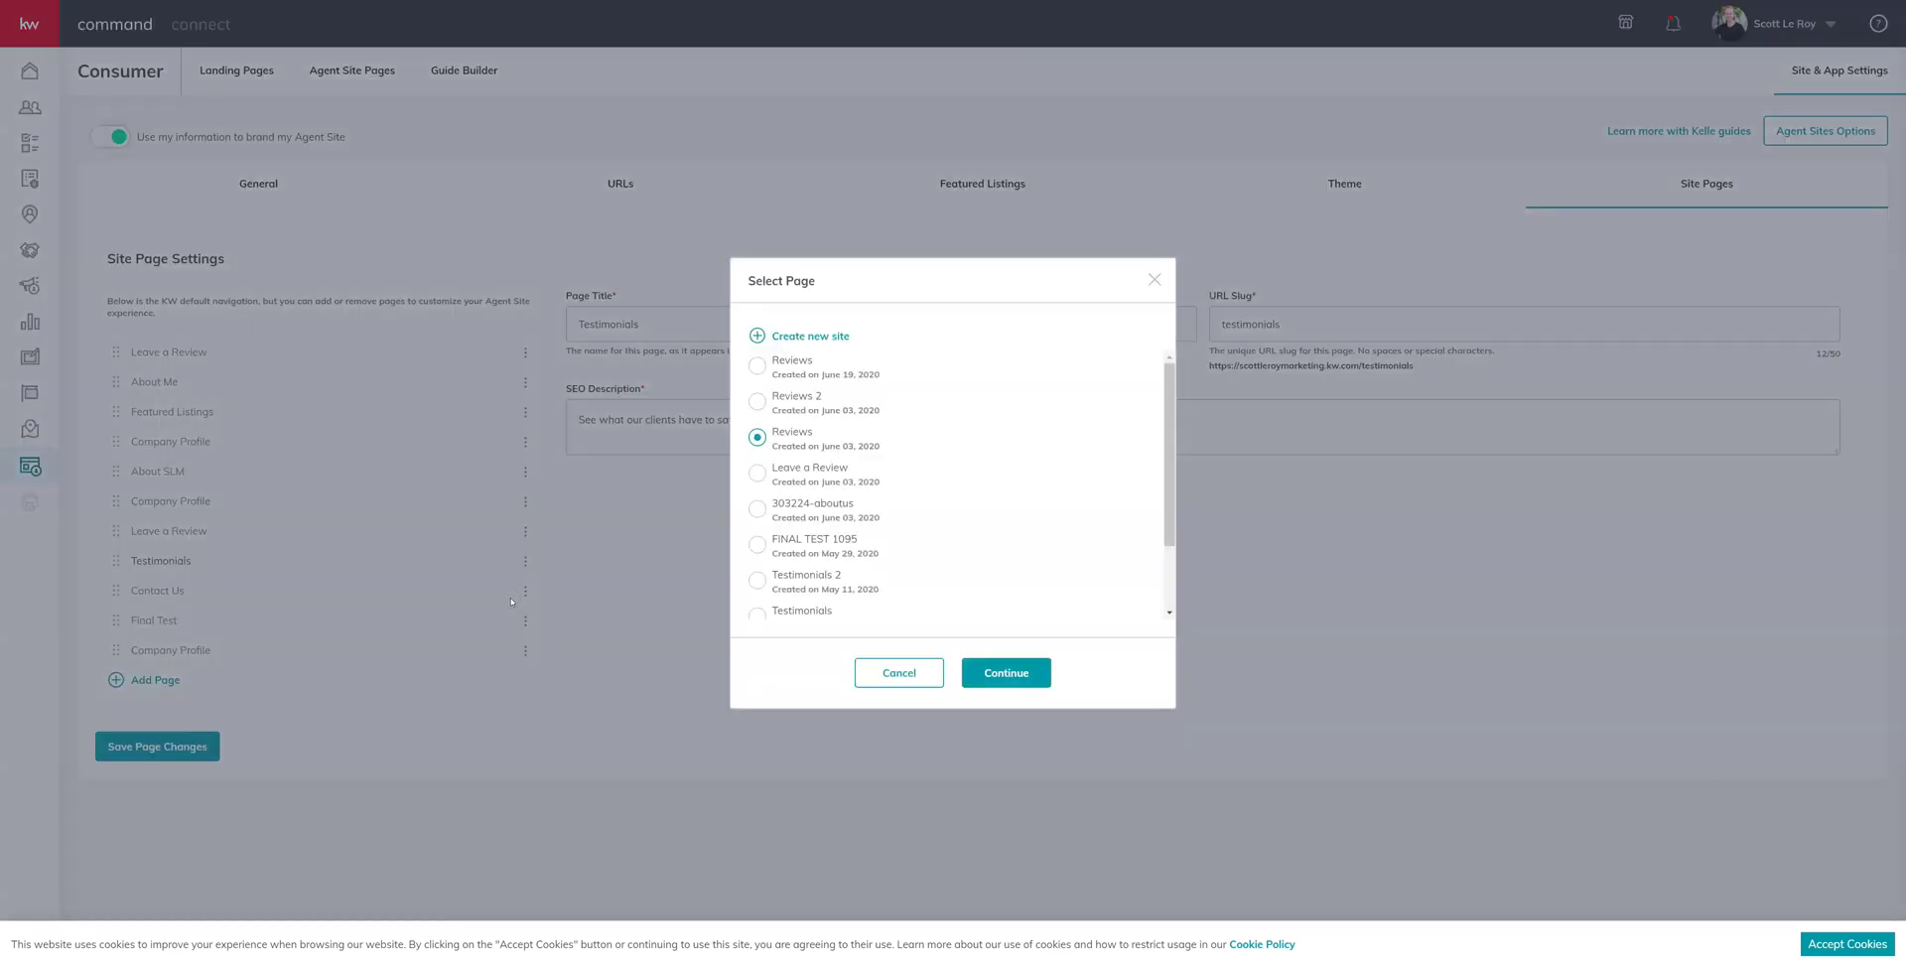
left_click(759, 366)
left_click(1026, 671)
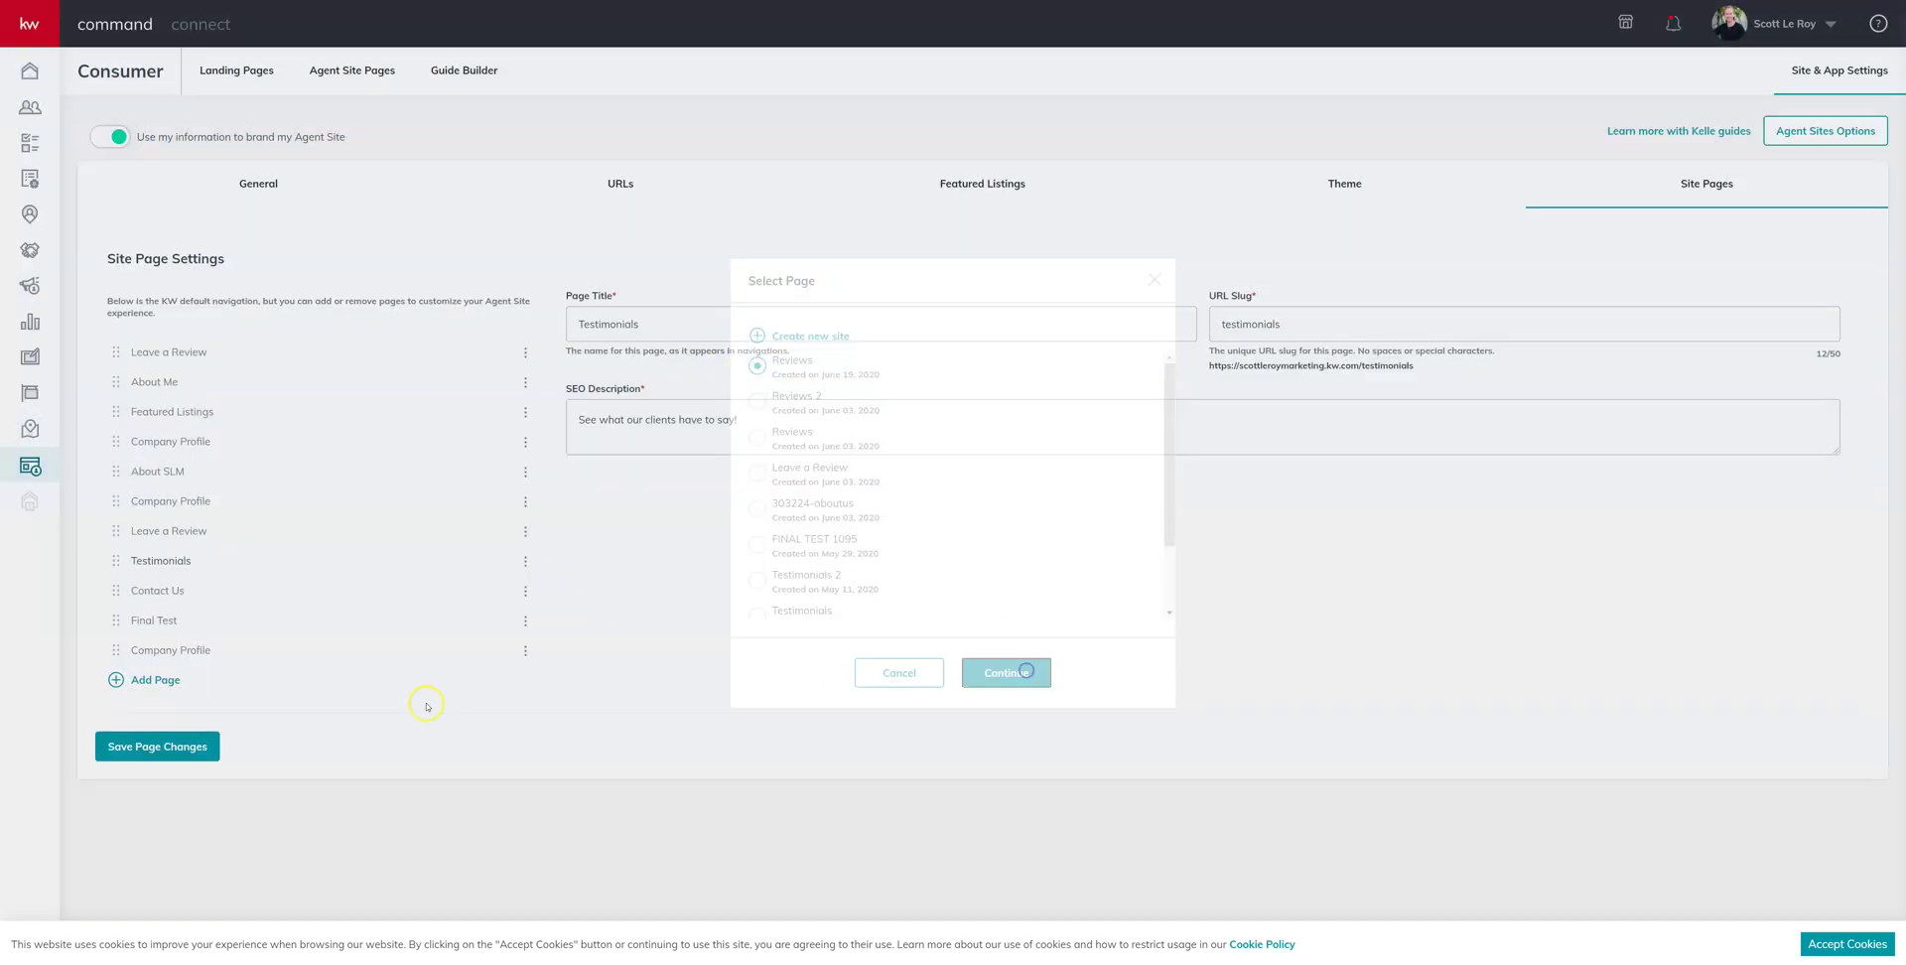
left_click(159, 746)
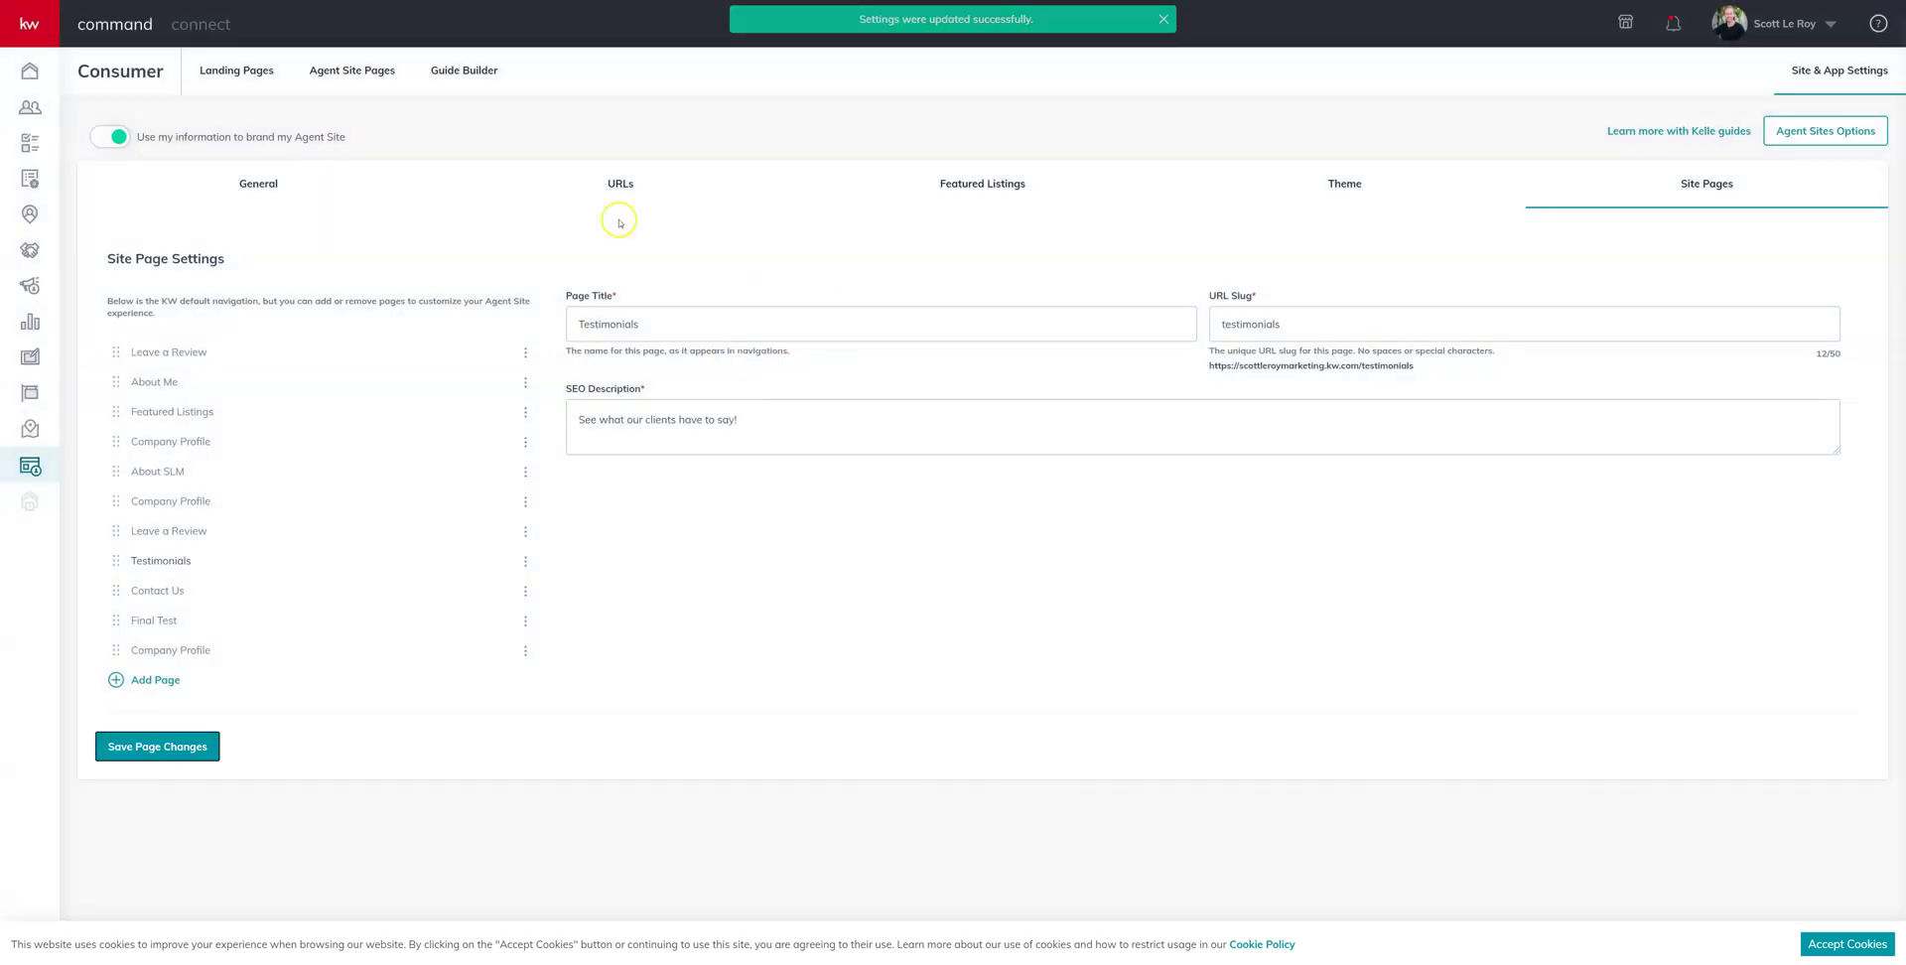
Open the configured agent site from the list of site pages and check the reviews on its Testimonials page.
left_click(344, 71)
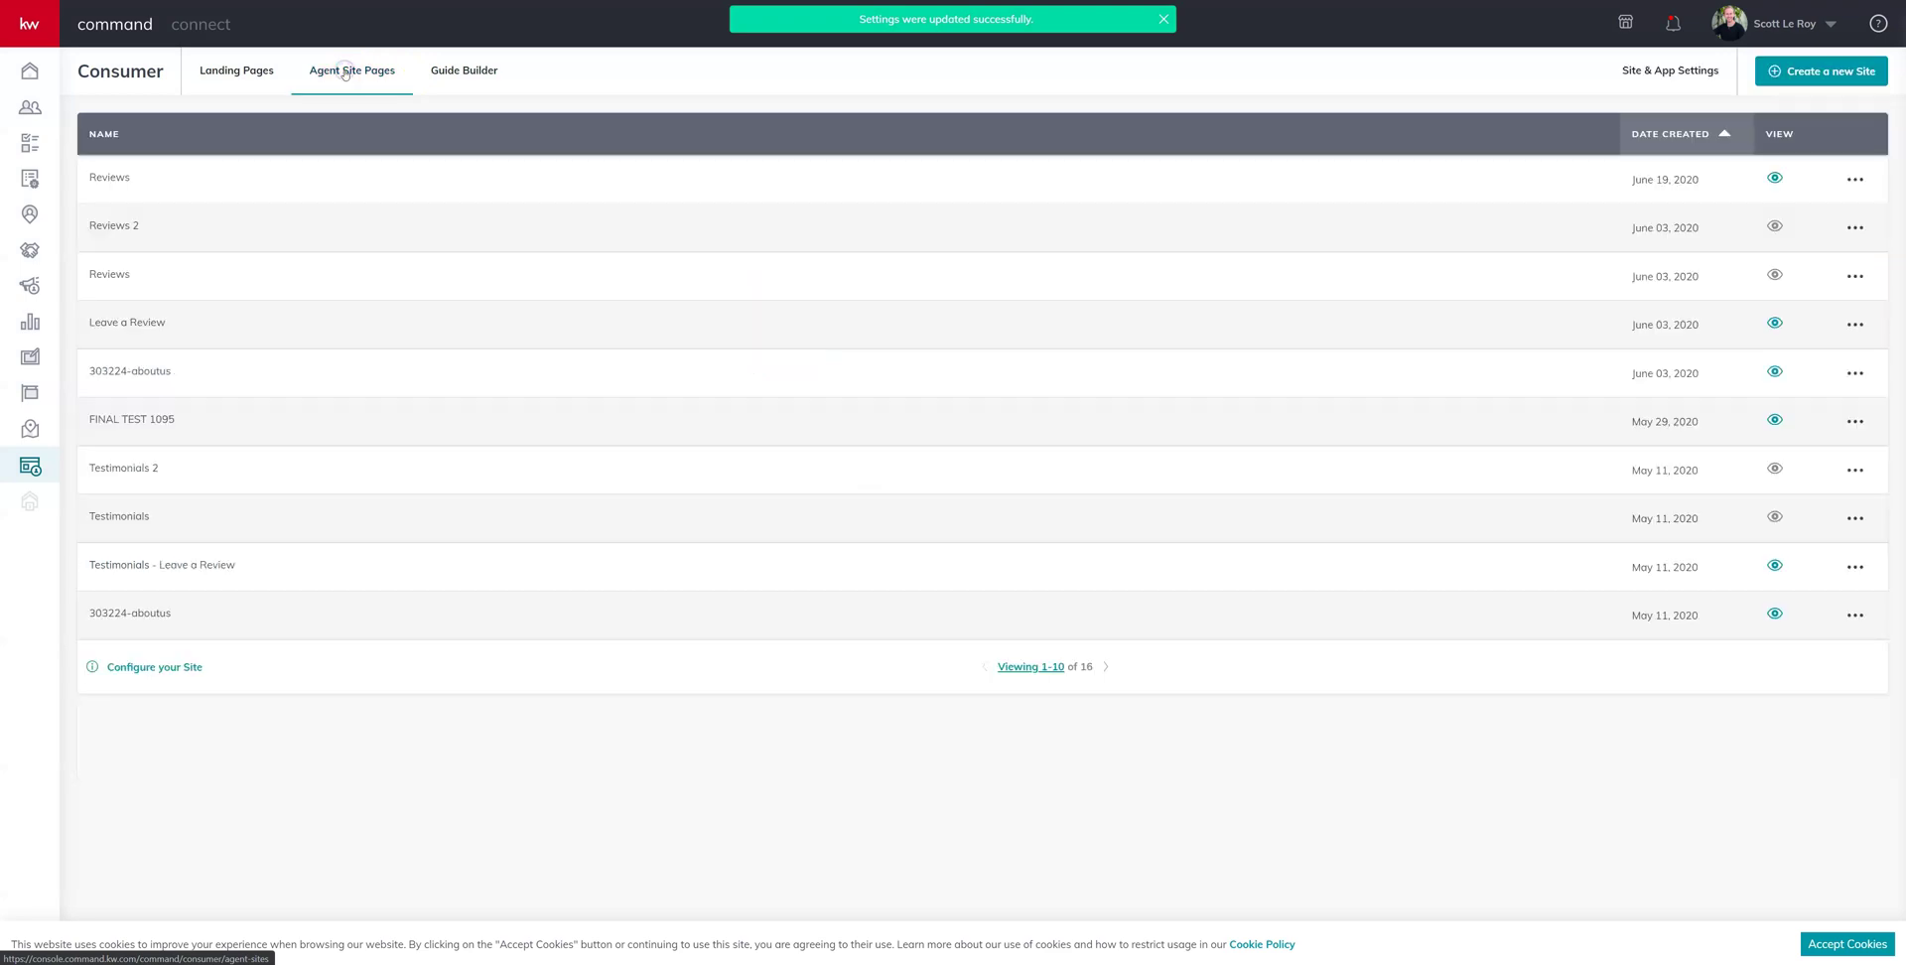
left_click(1067, 131)
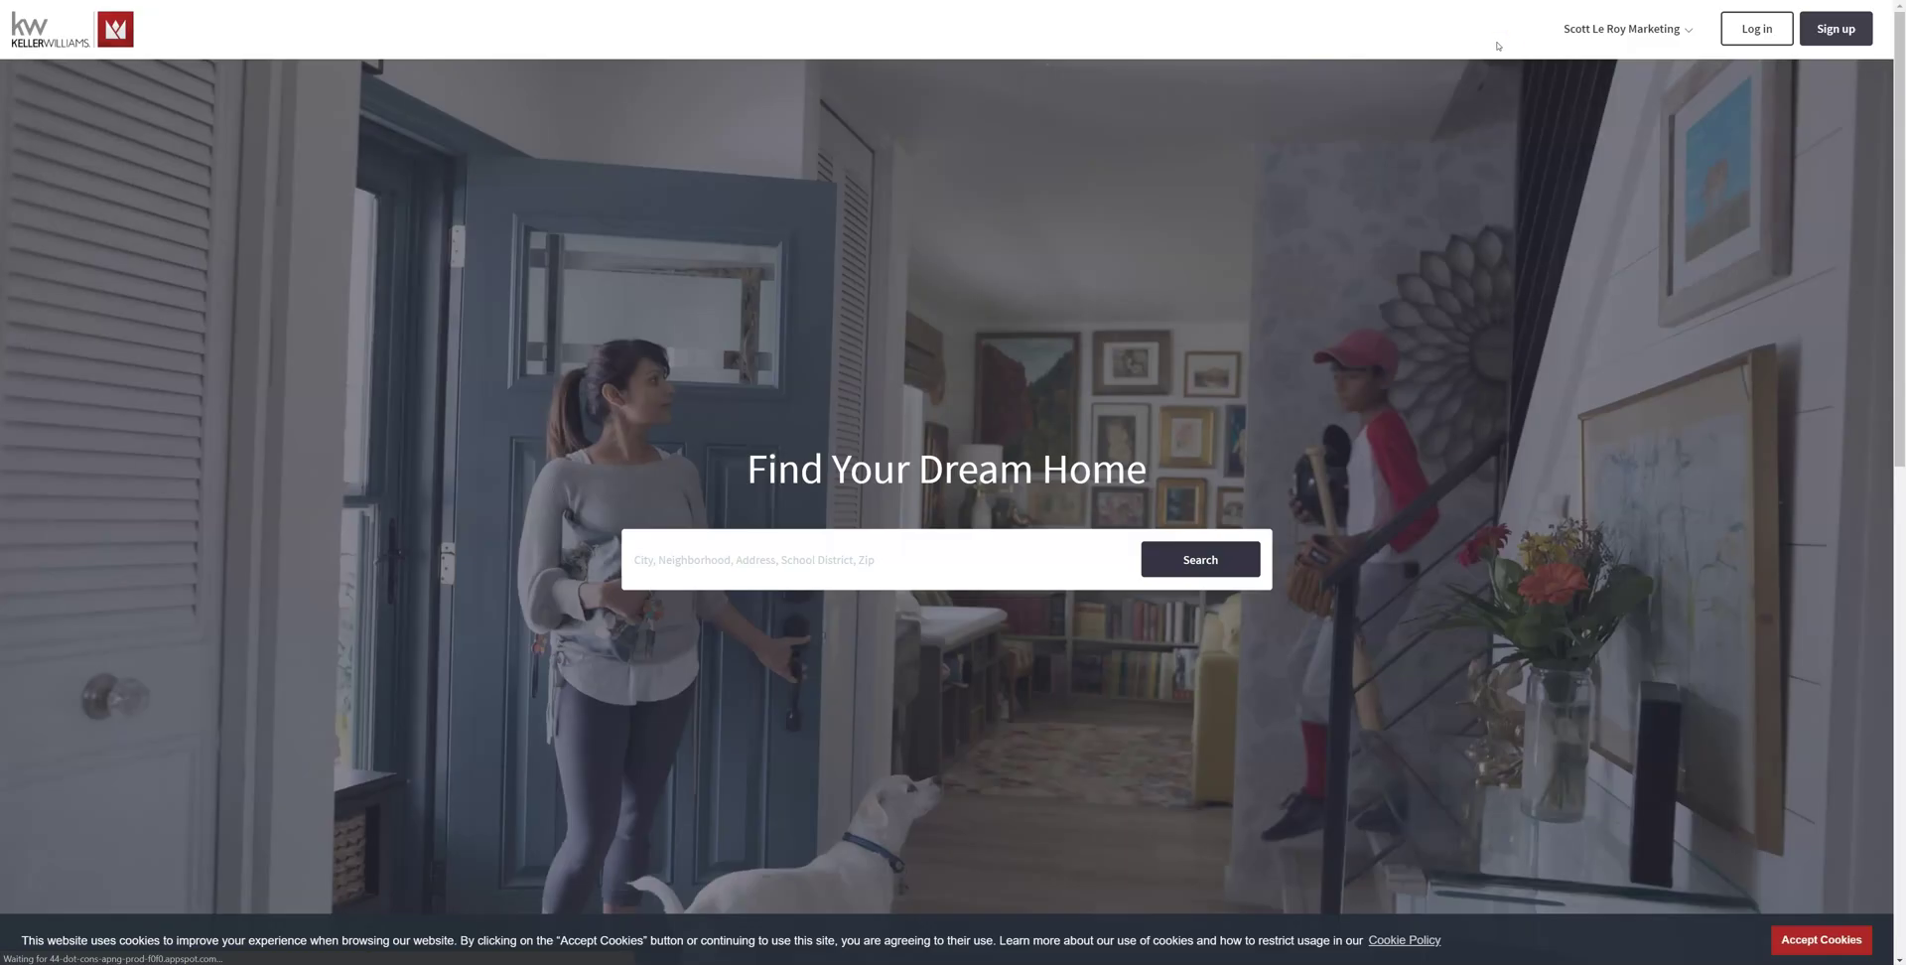
left_click(1589, 35)
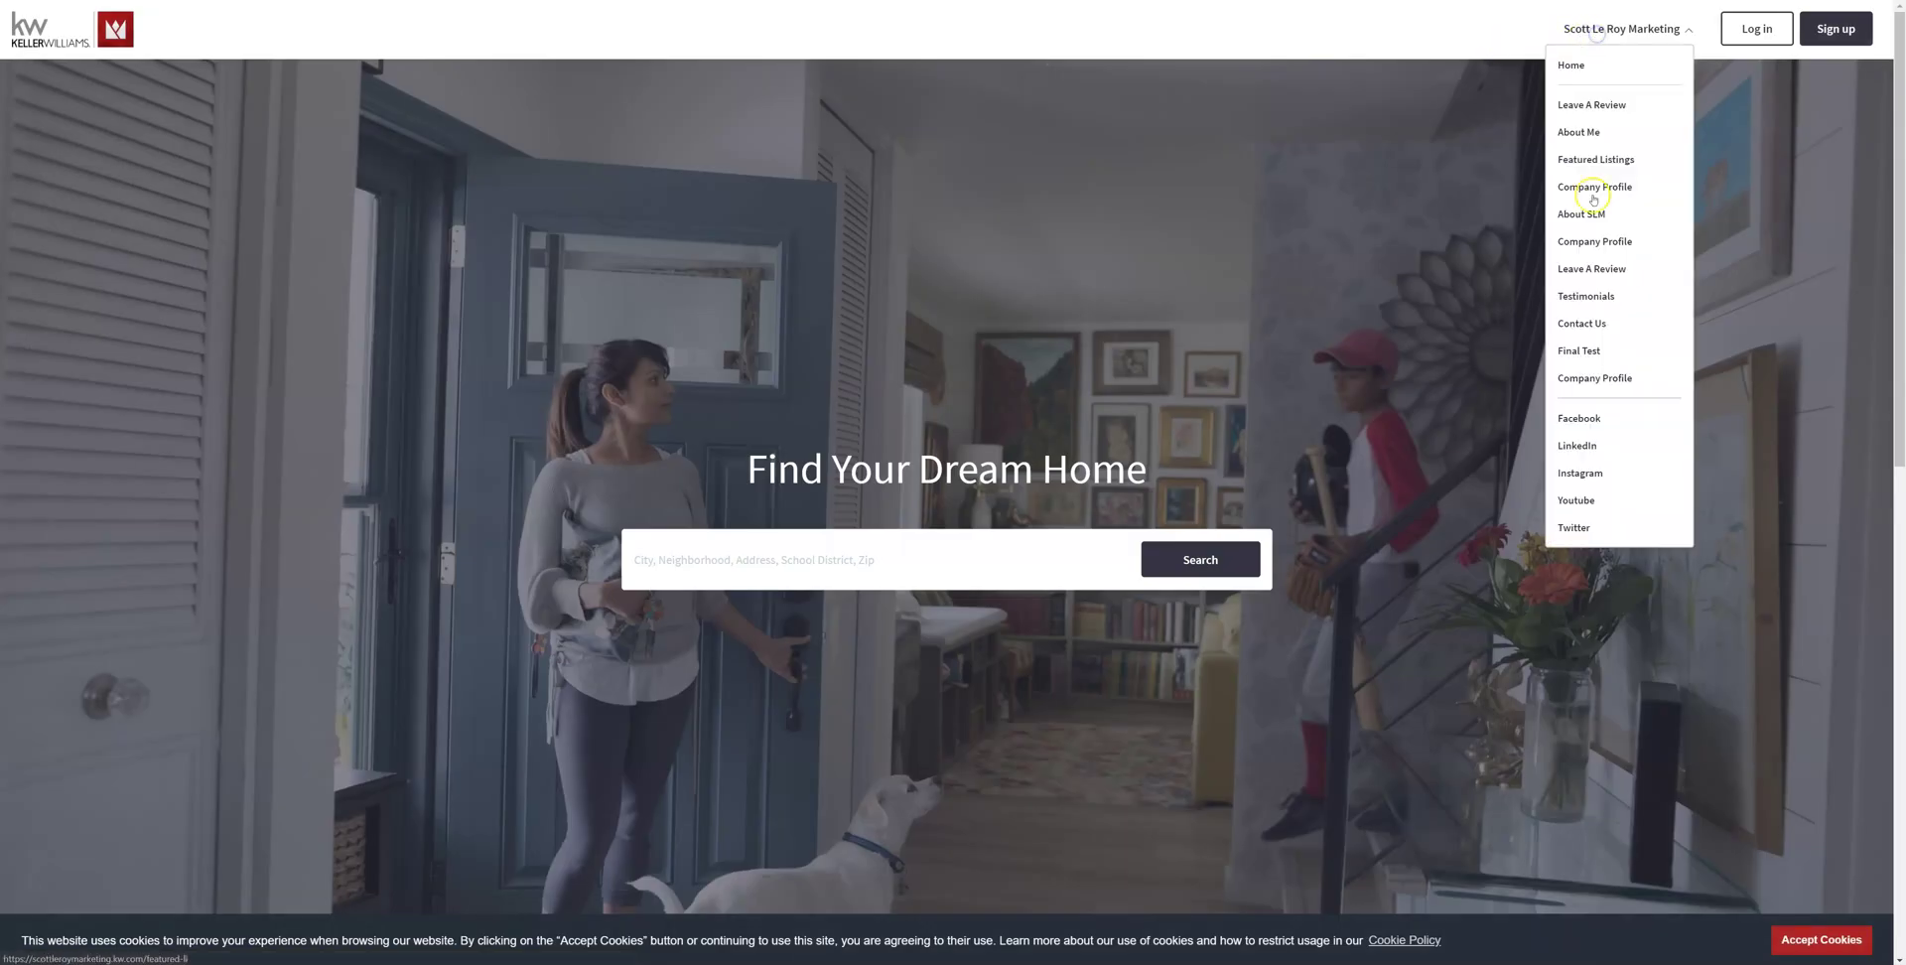
left_click(1587, 295)
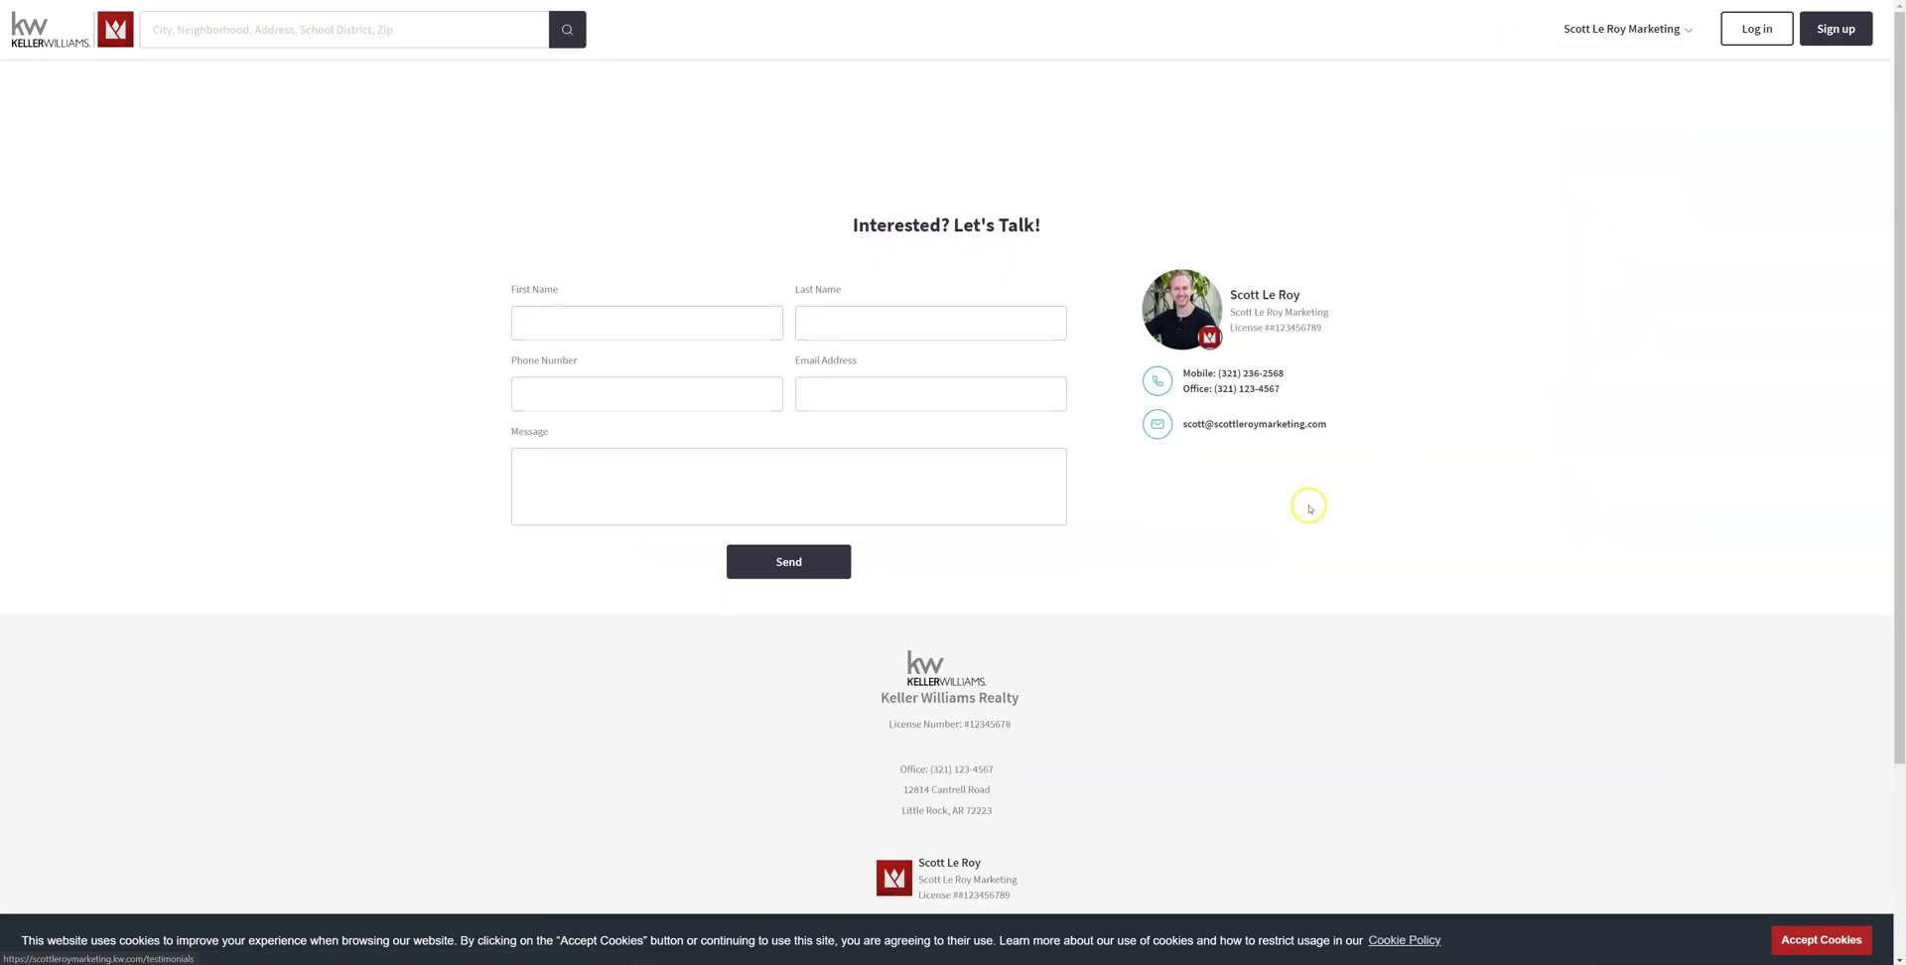
scroll(1306, 508, "down", 1)
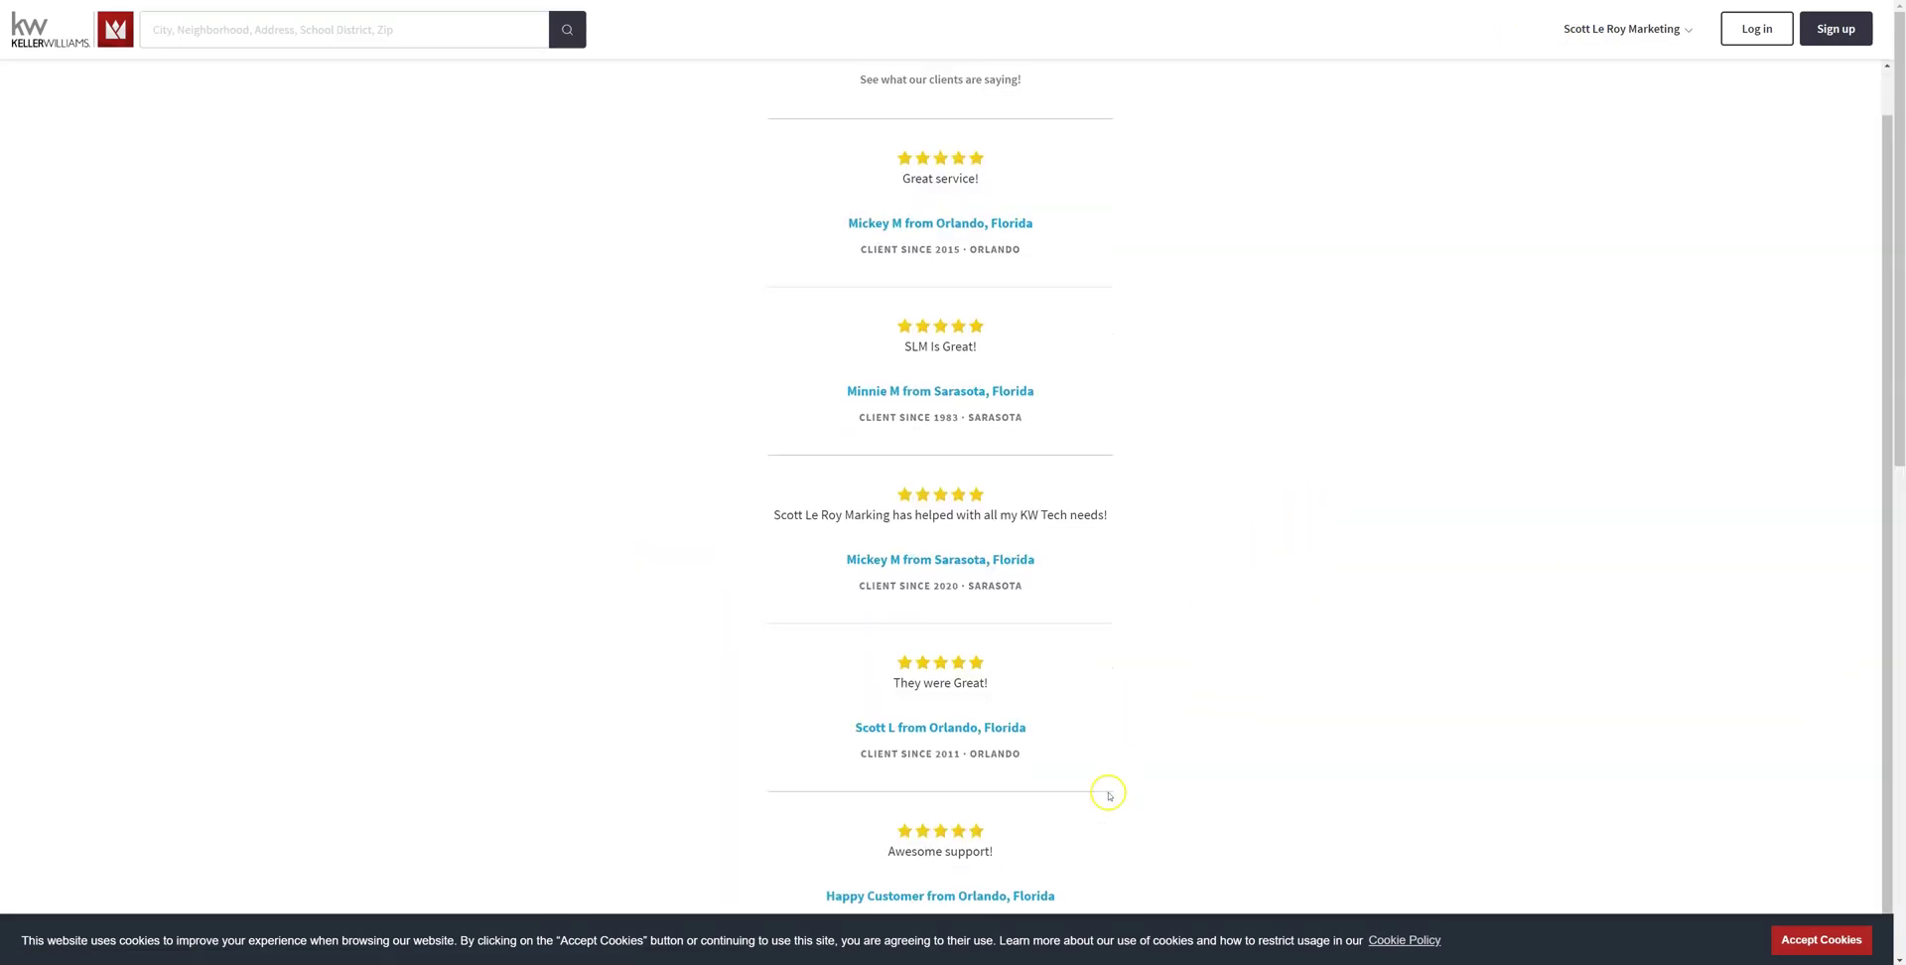
scroll(1105, 789, "down", 2)
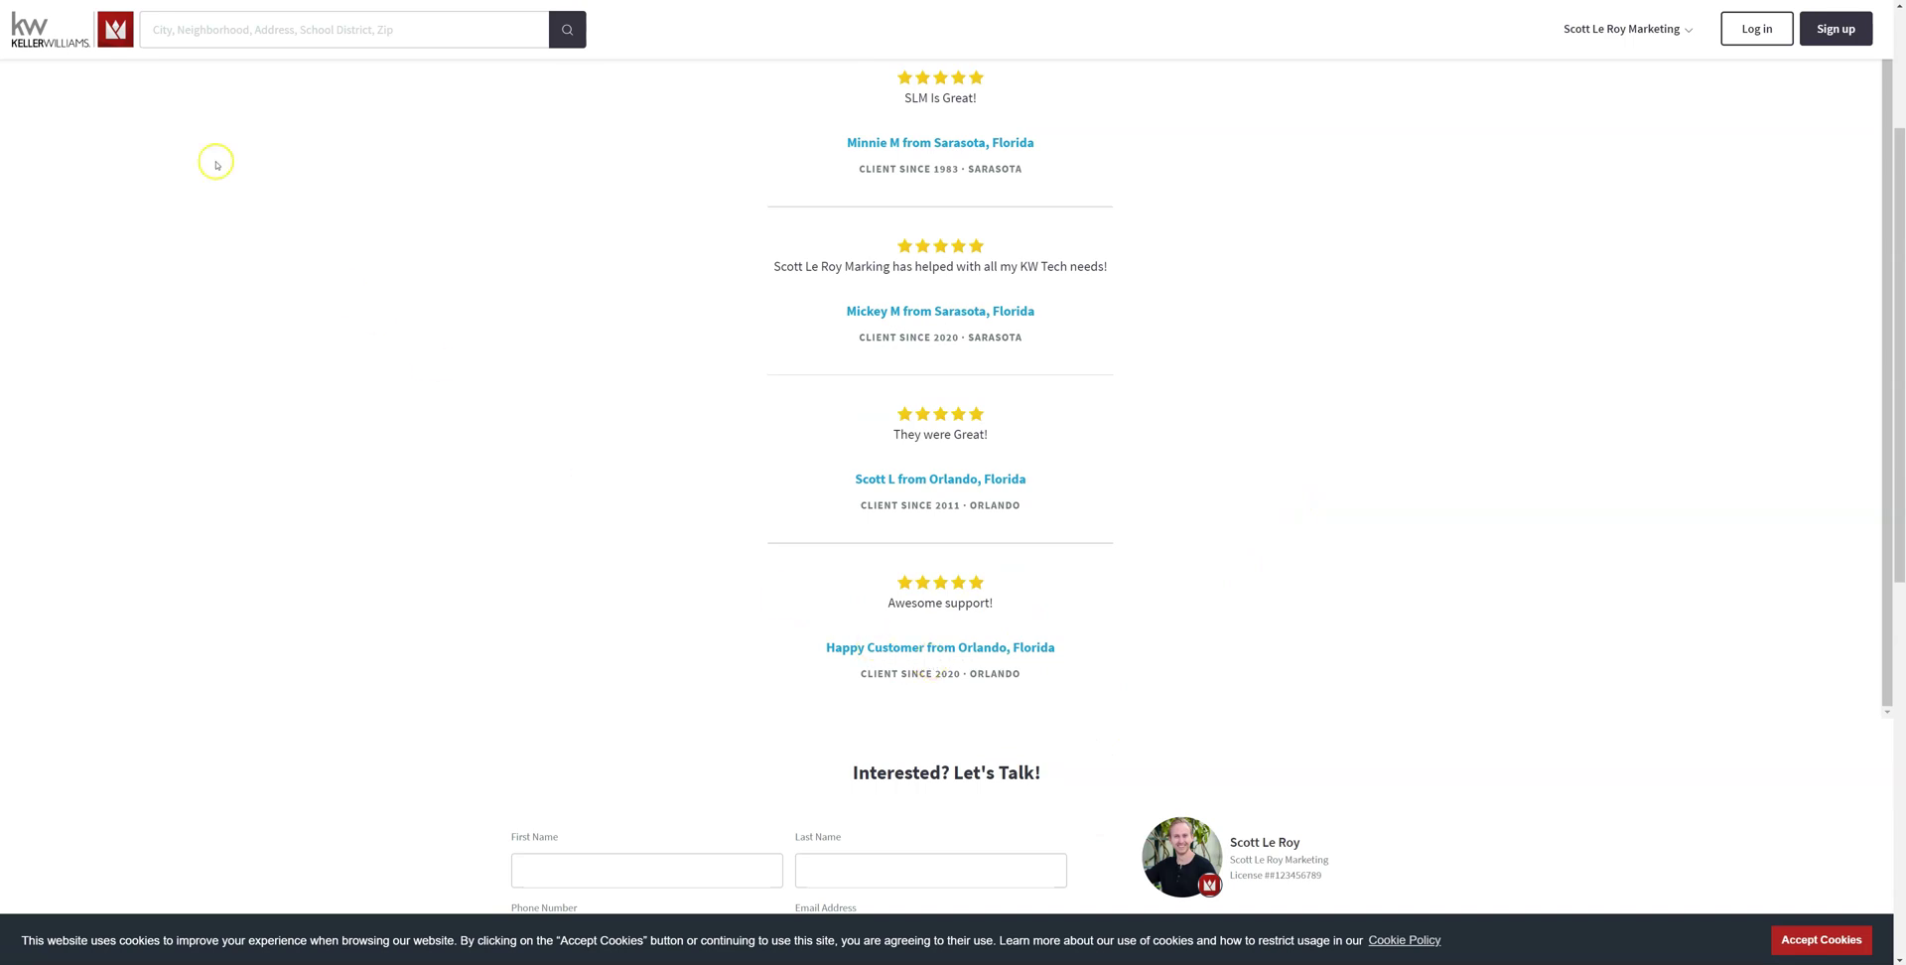
Return to the agent site pages list and create a new page displayed on the agent site.
left_click(87, 3)
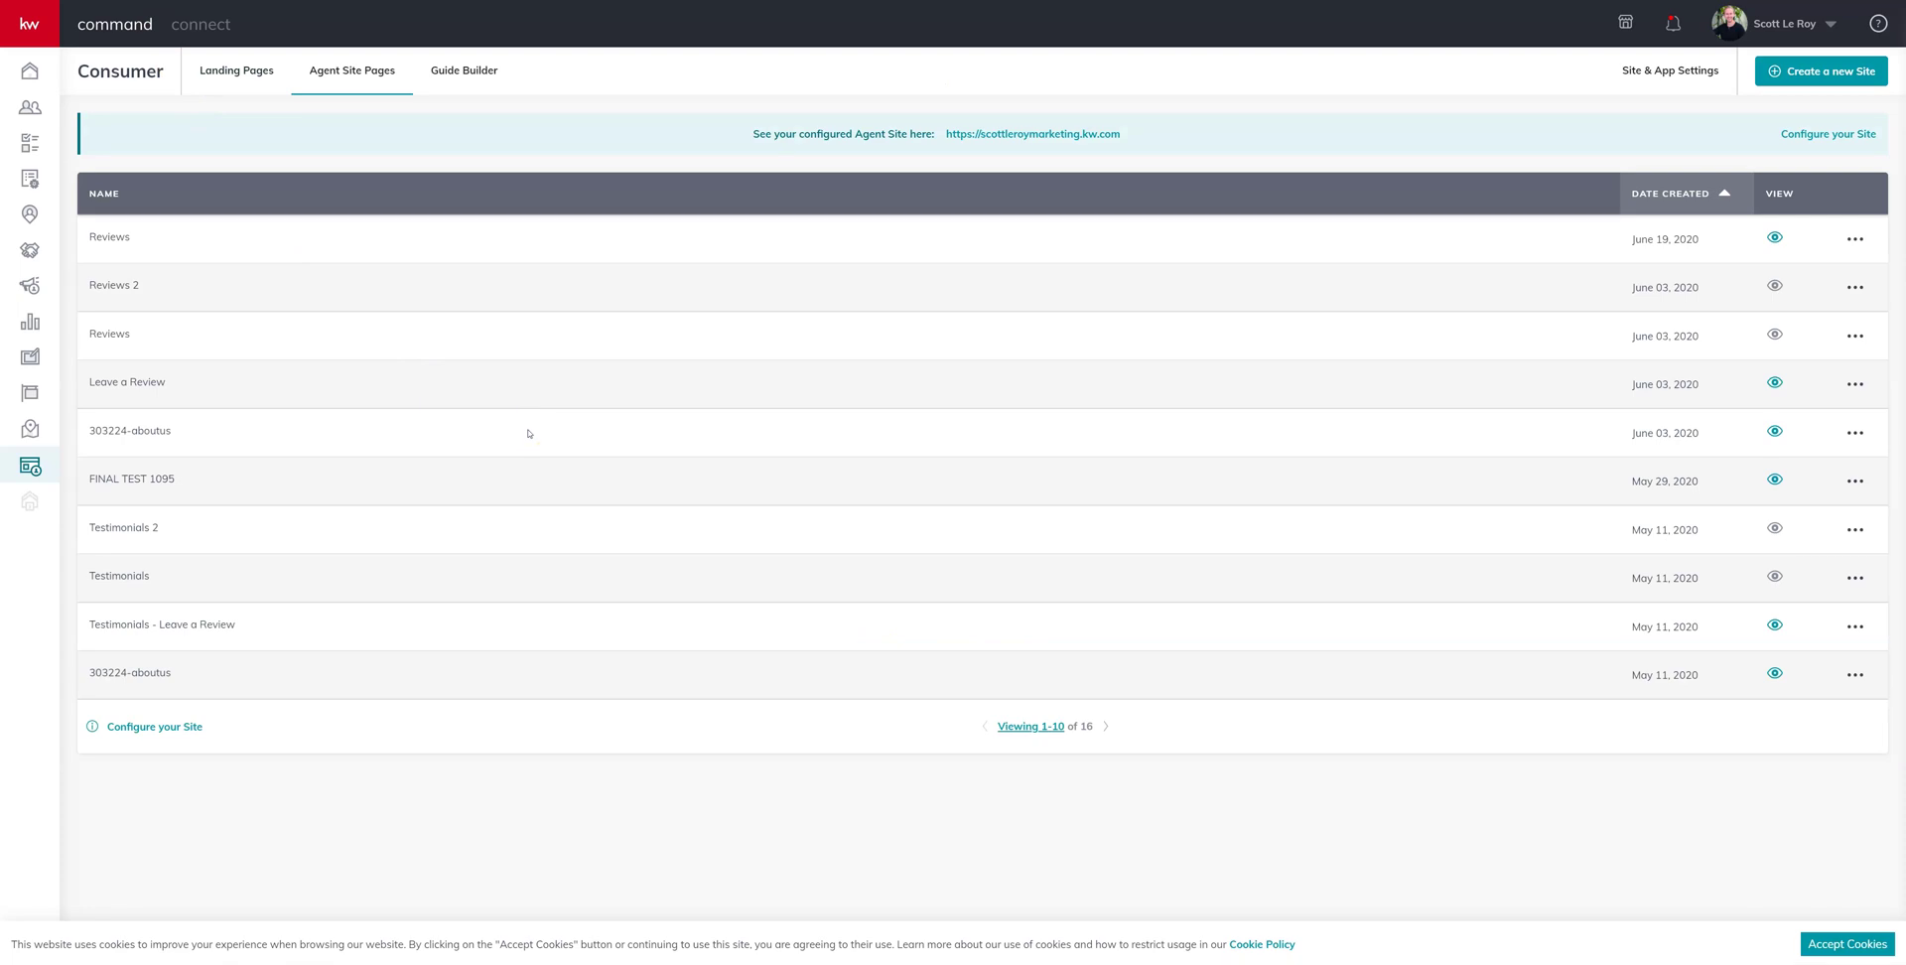
left_click(1846, 74)
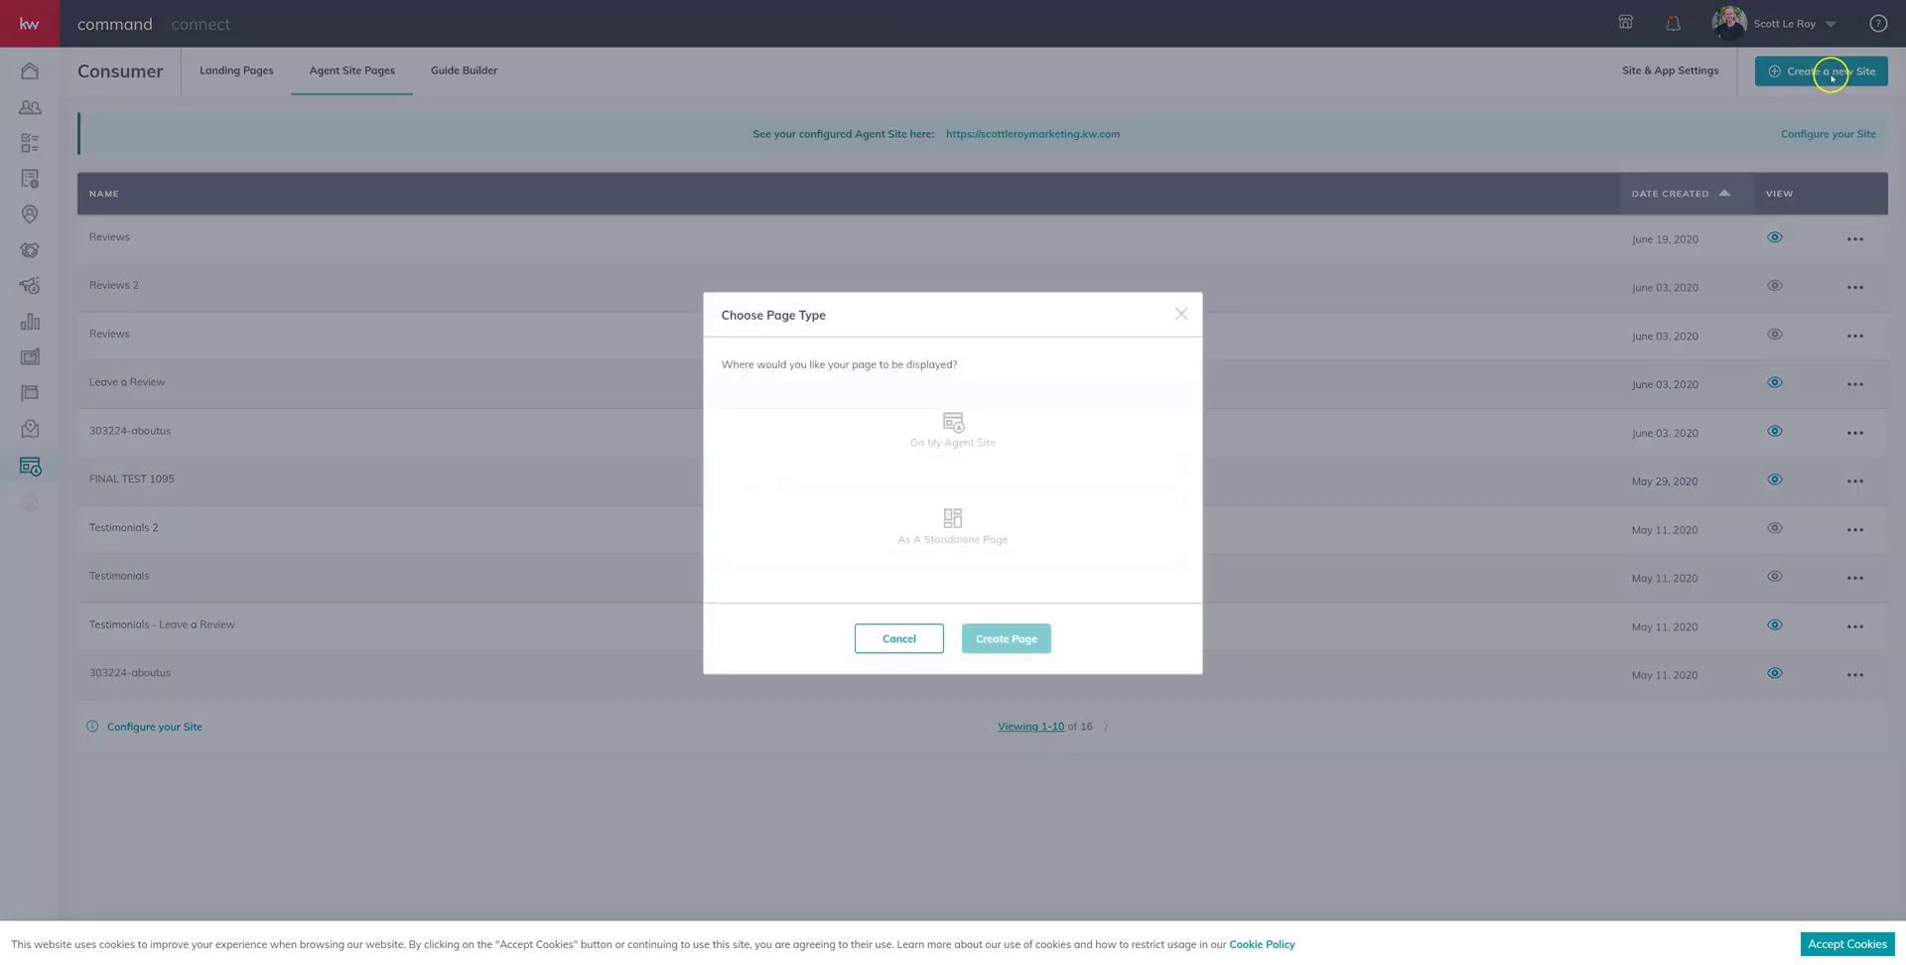
left_click(860, 438)
left_click(1036, 639)
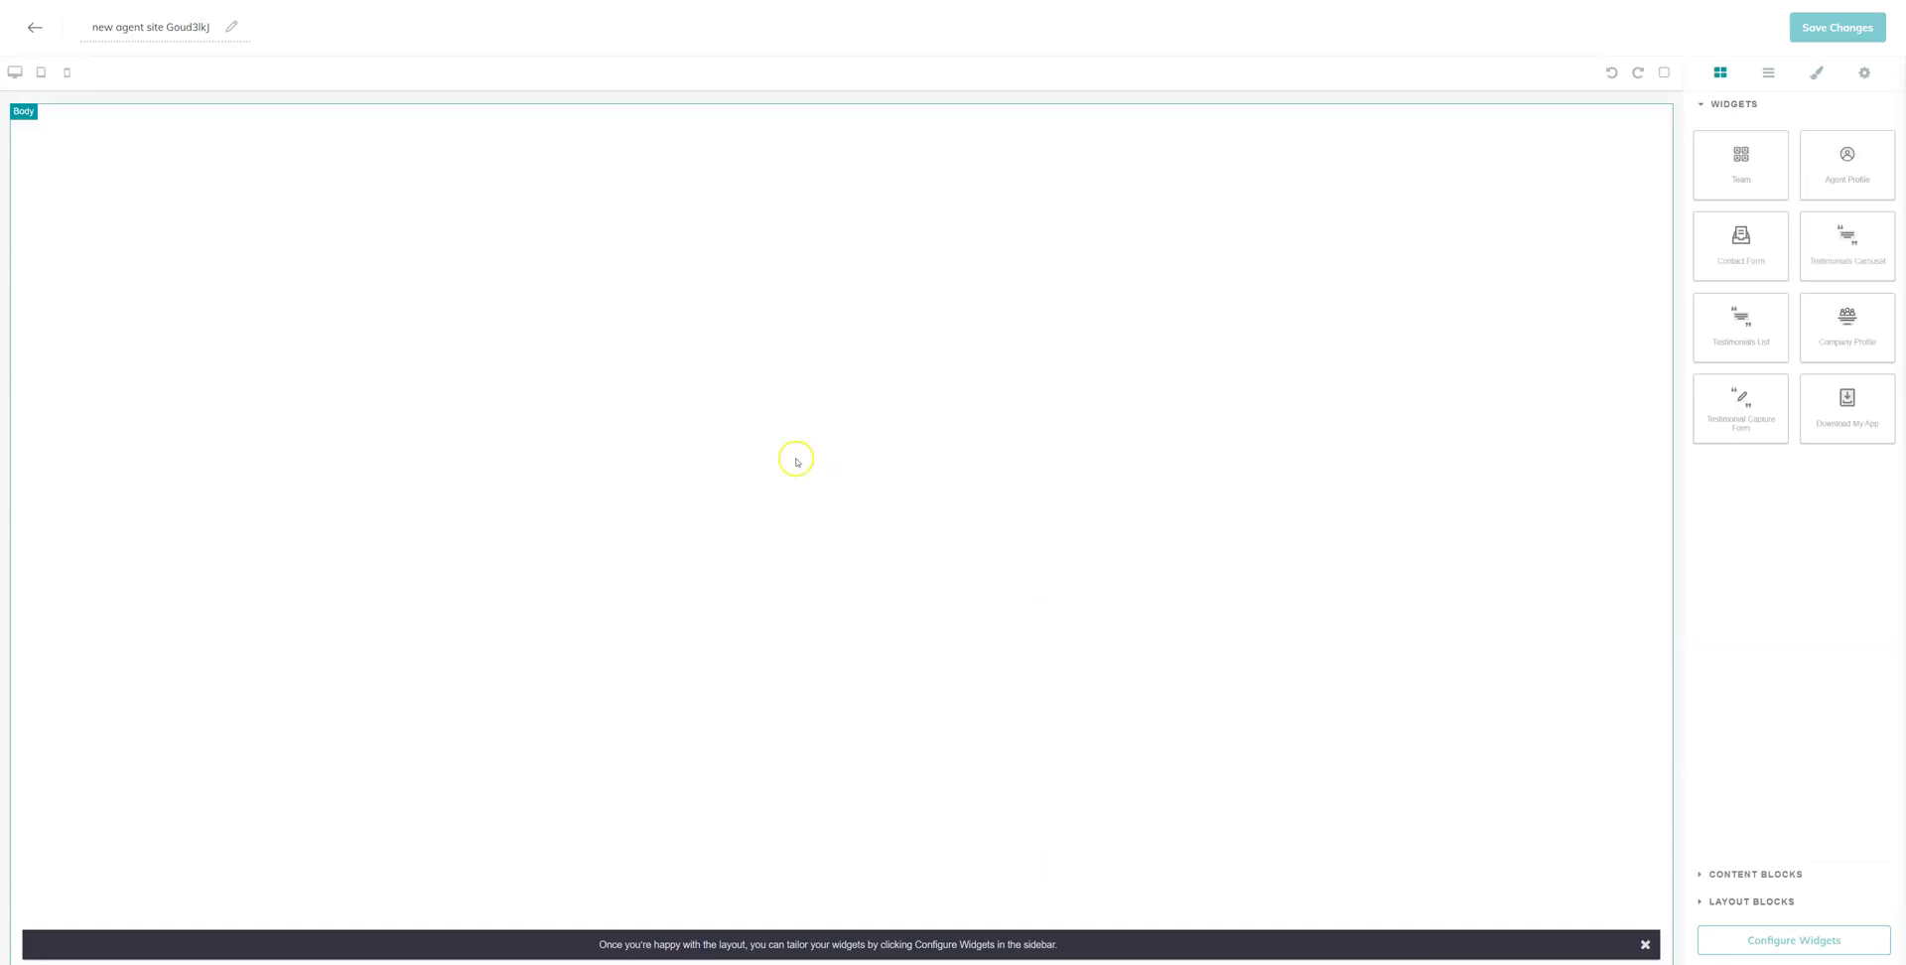
Rename the new agent site page as Reviews.
left_click(171, 25)
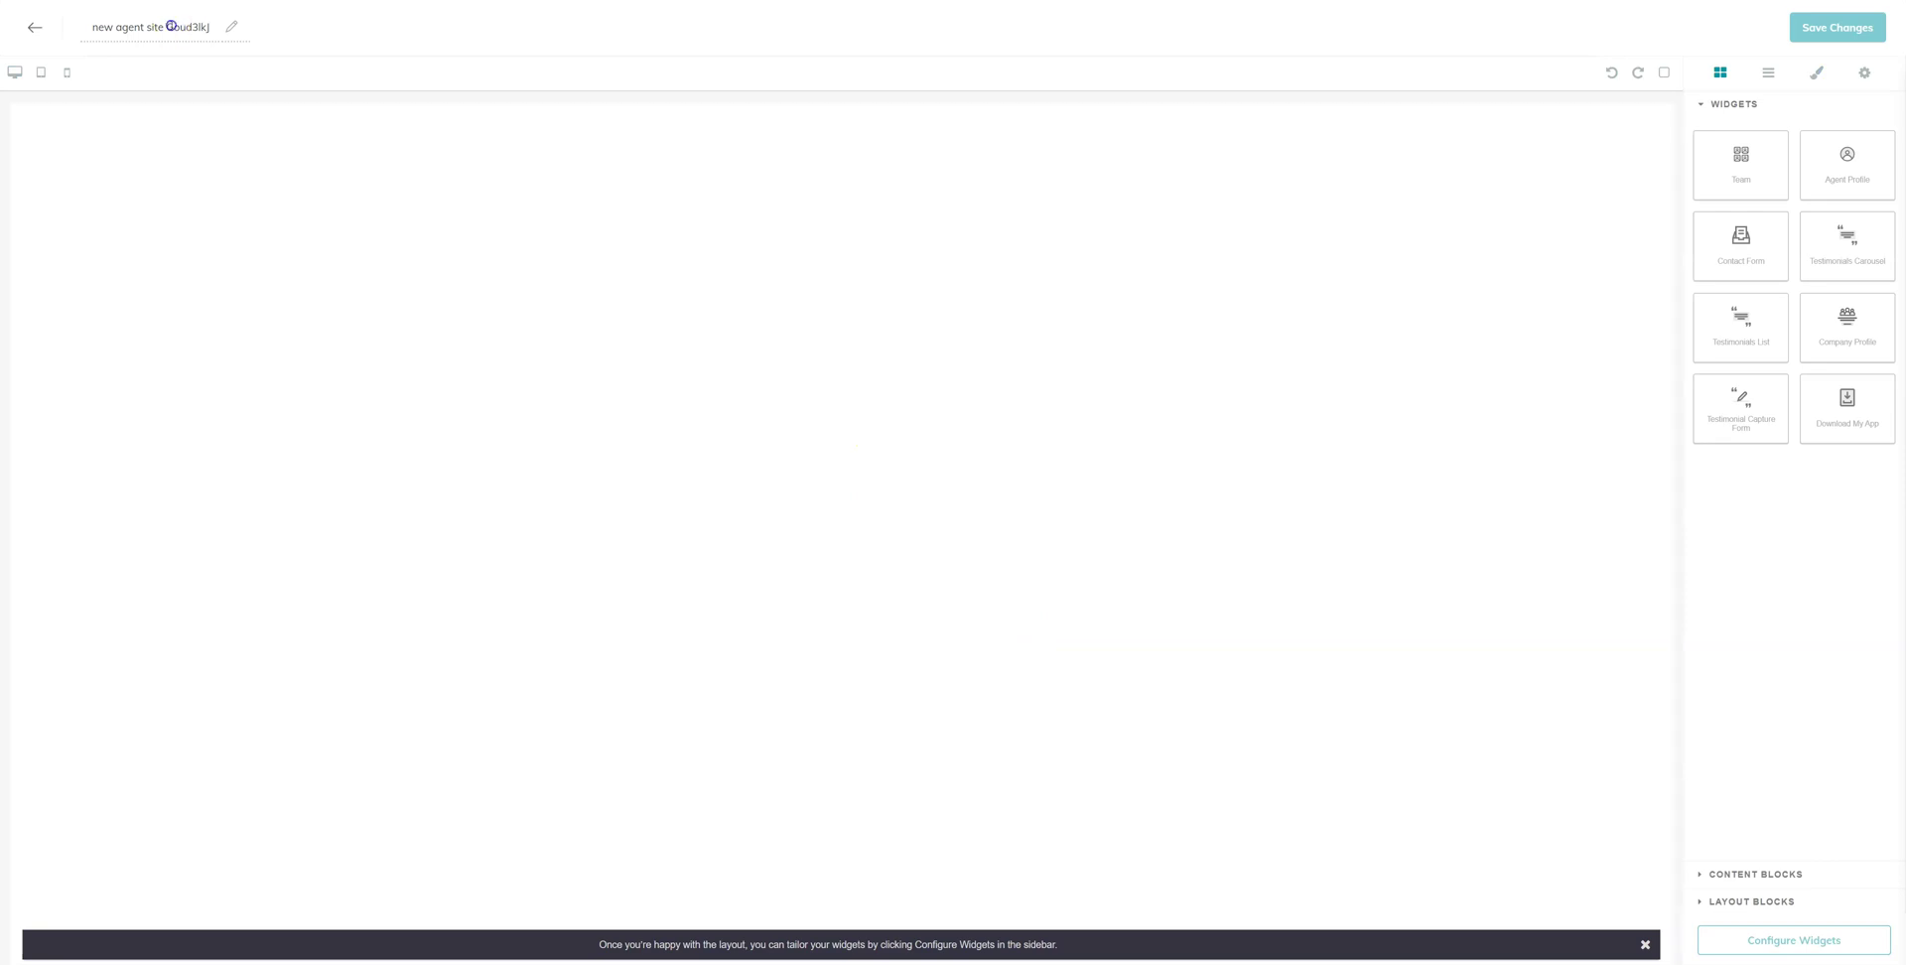
key("ctrl+a")
type("Reviews")
left_click(1141, 294)
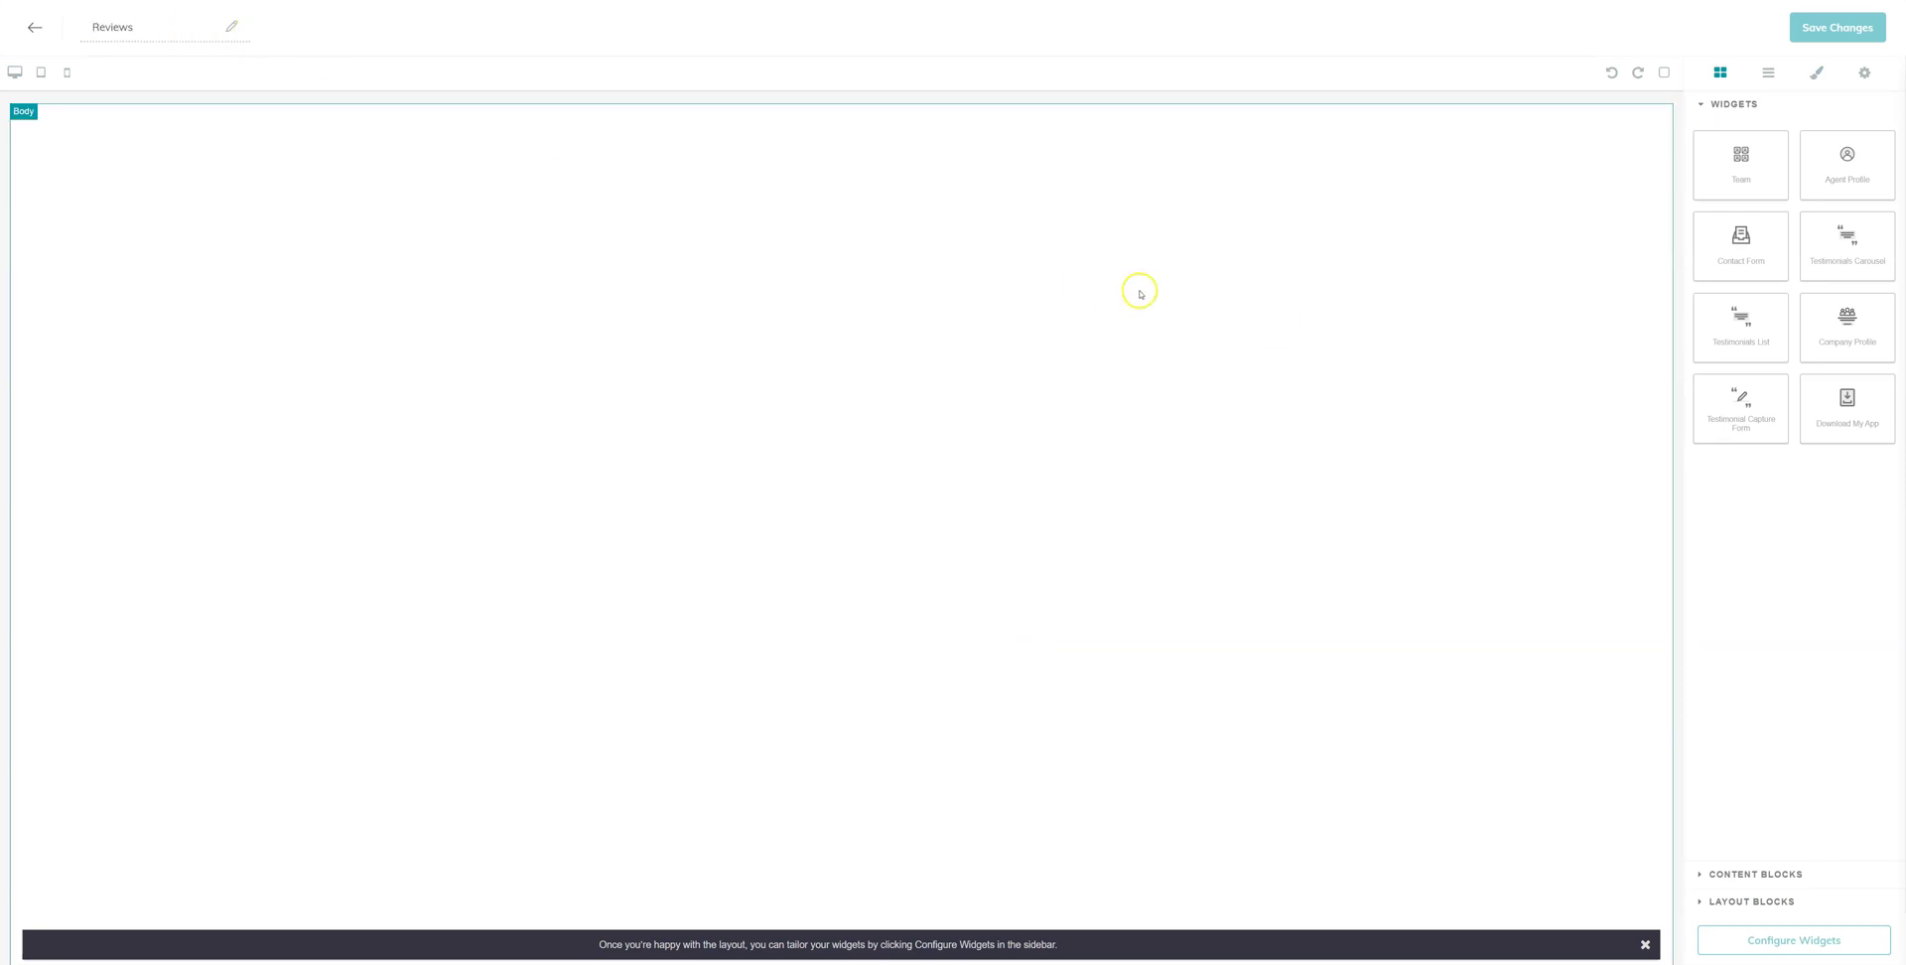
Add a Testimonials List widget to the page body and set its headline to "More Reviews".
left_click_drag(1749, 341, 847, 222)
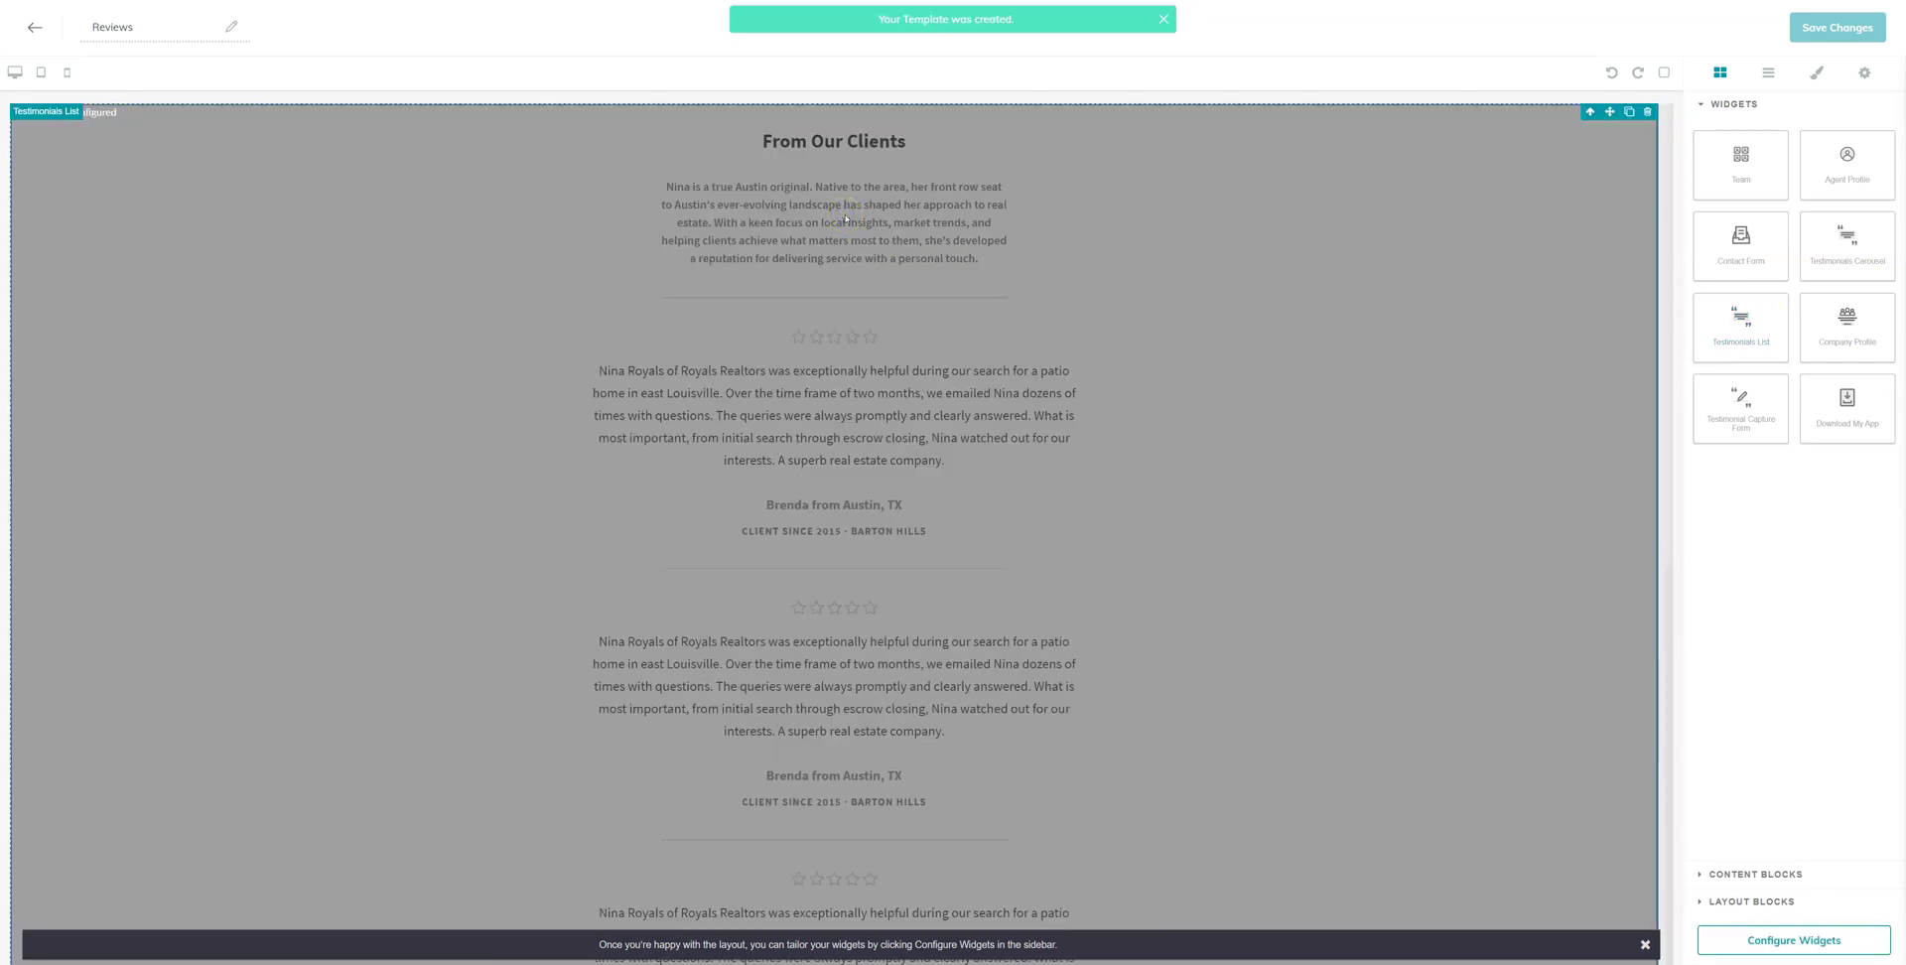
left_click(1788, 943)
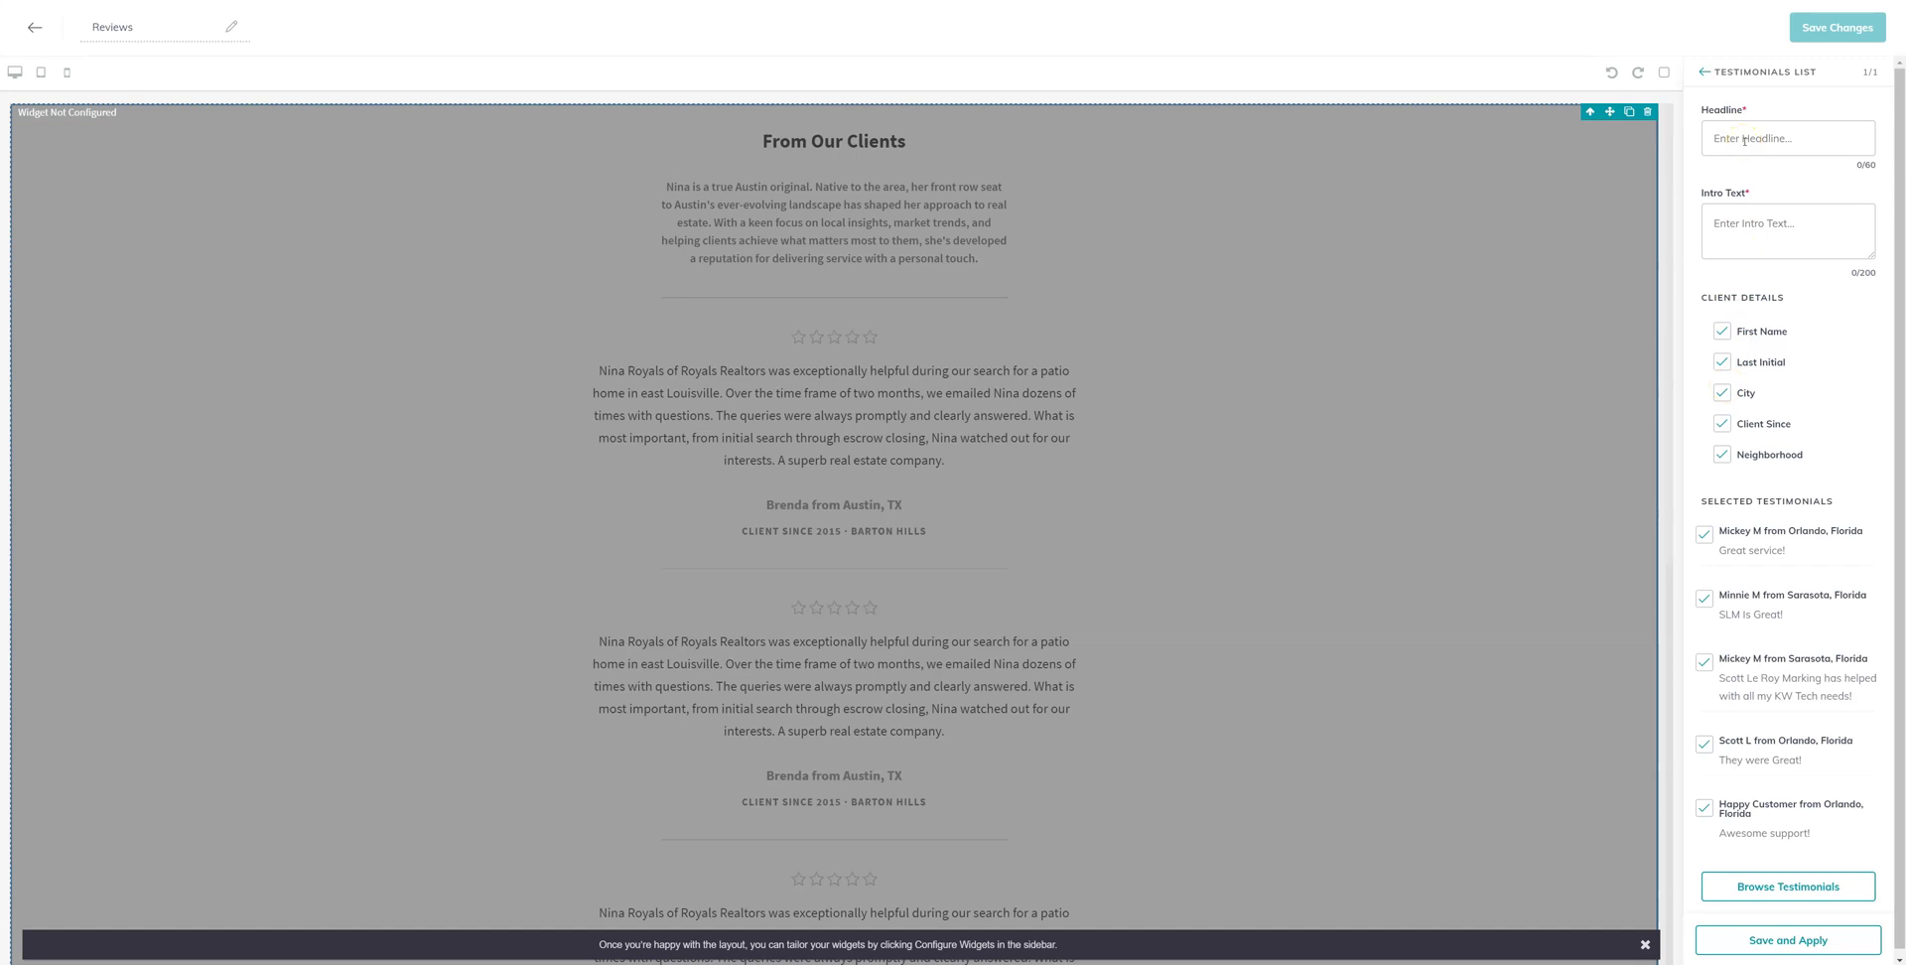
left_click(1731, 233)
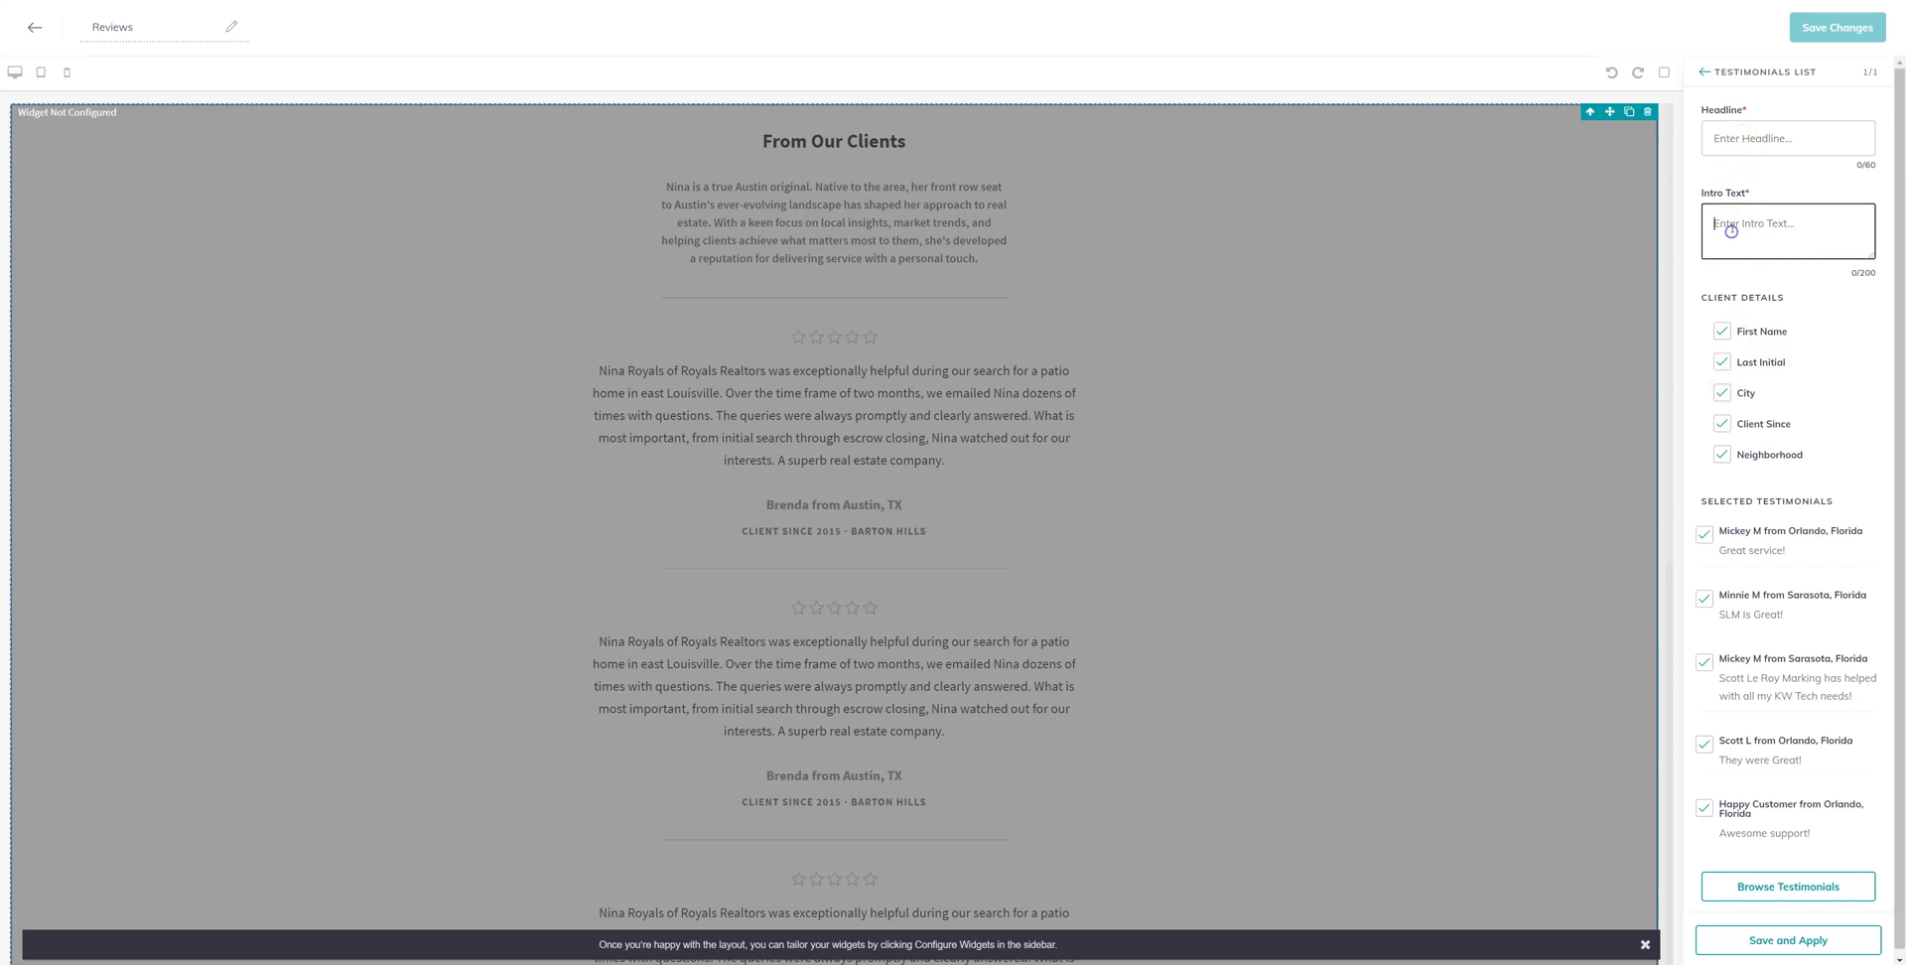
left_click(1739, 150)
type("More Review")
key("Tab")
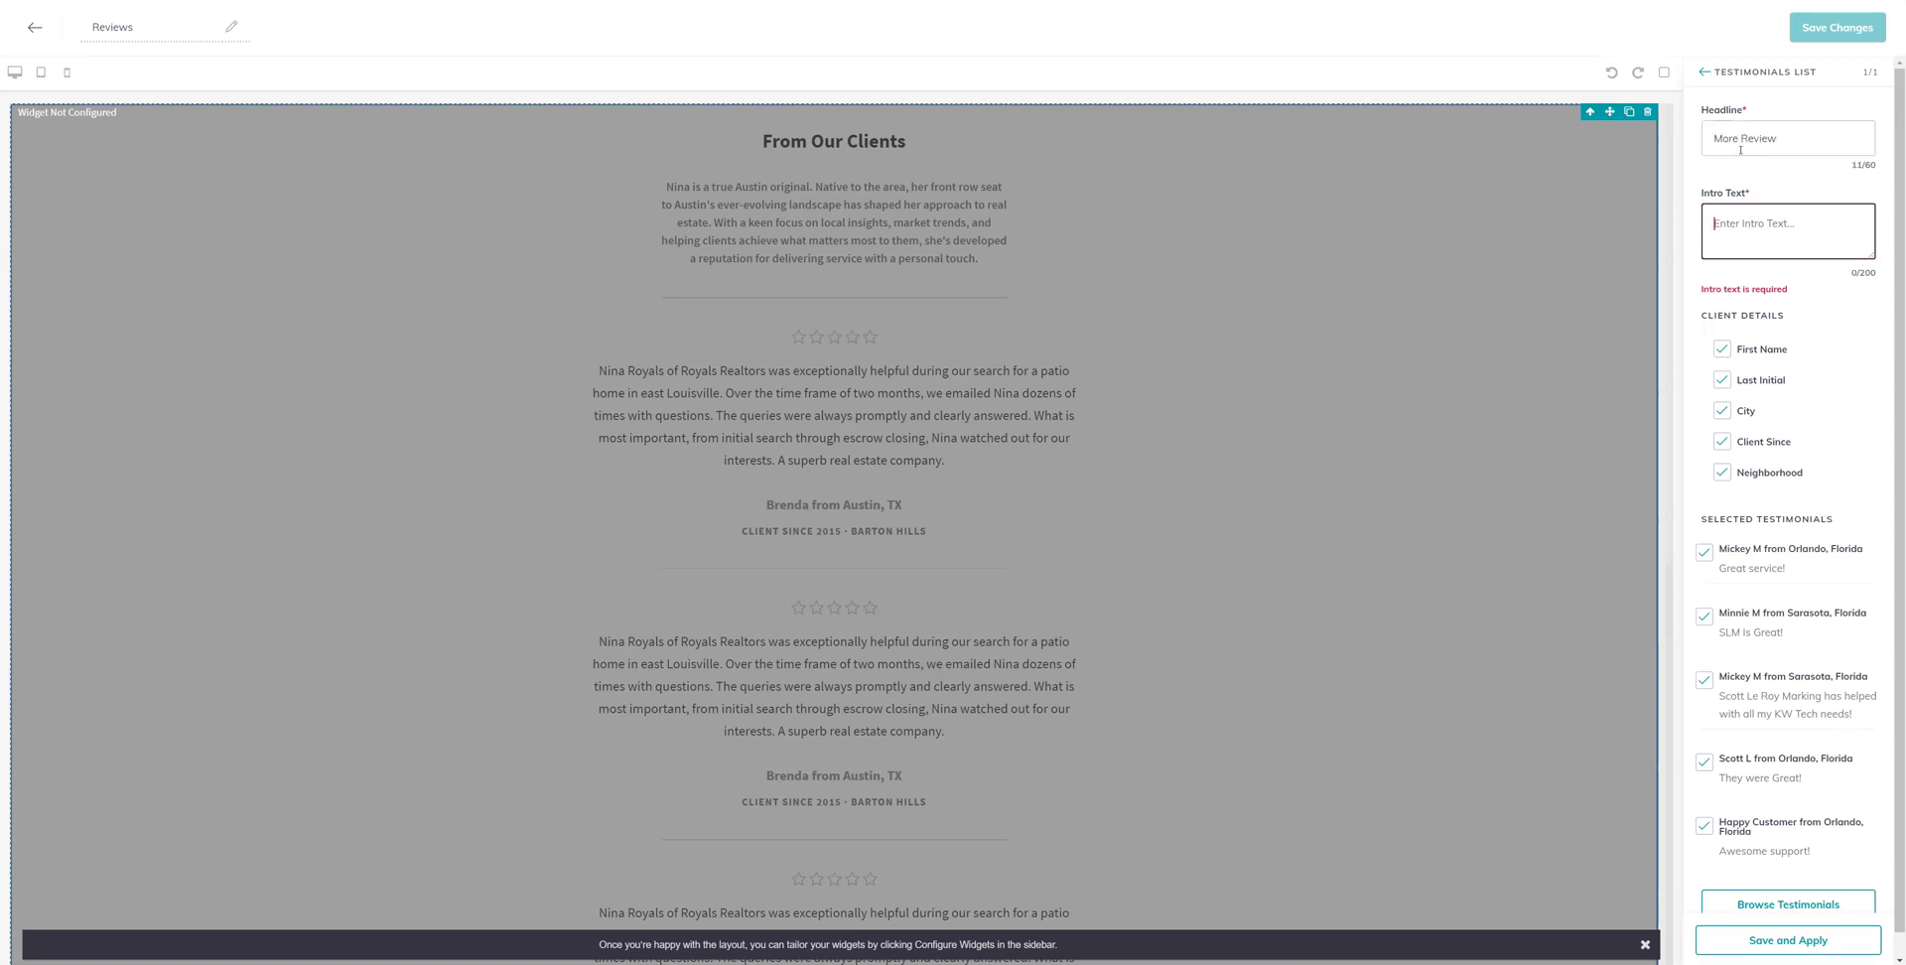
left_click(1816, 138)
type("s")
Set the Testimonials List widget's intro text to "See what our clients are saying!".
left_click(1781, 222)
type("See who")
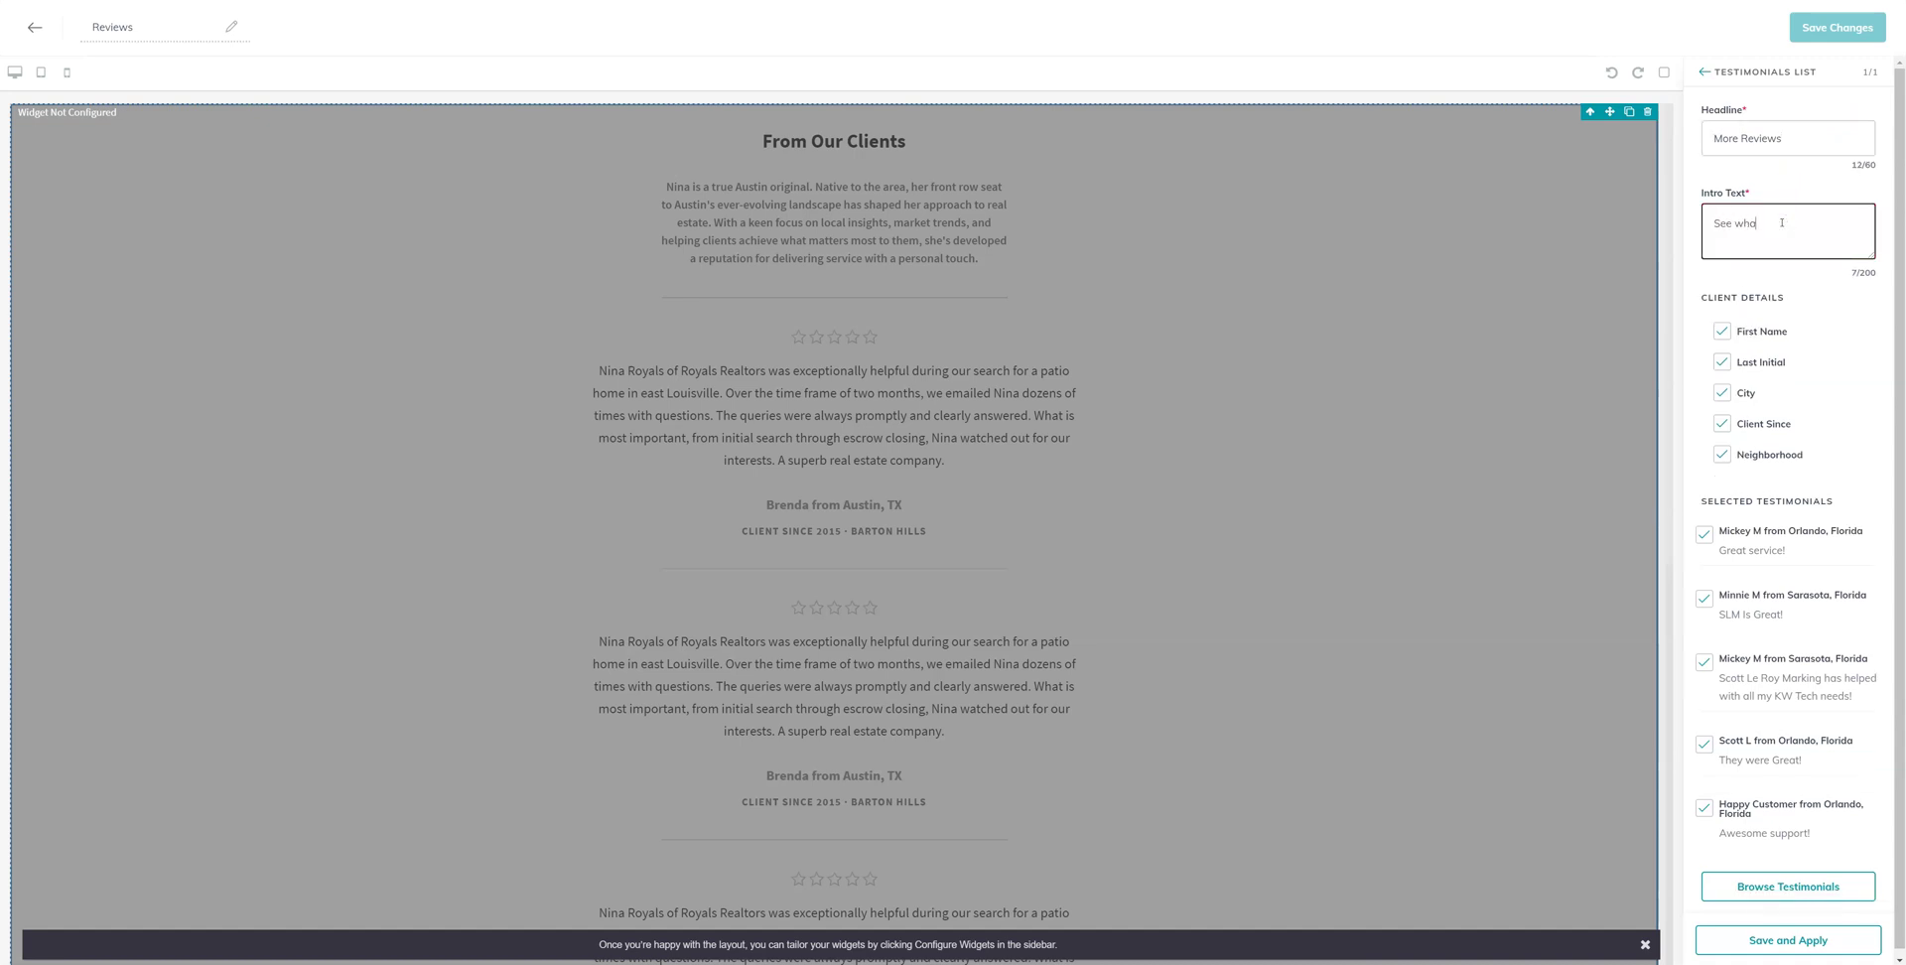
type("t our clients are saying!")
Accept the selected testimonials and apply the widget settings, and save the Reviews page, publishing it as an agent site.
left_click(1764, 882)
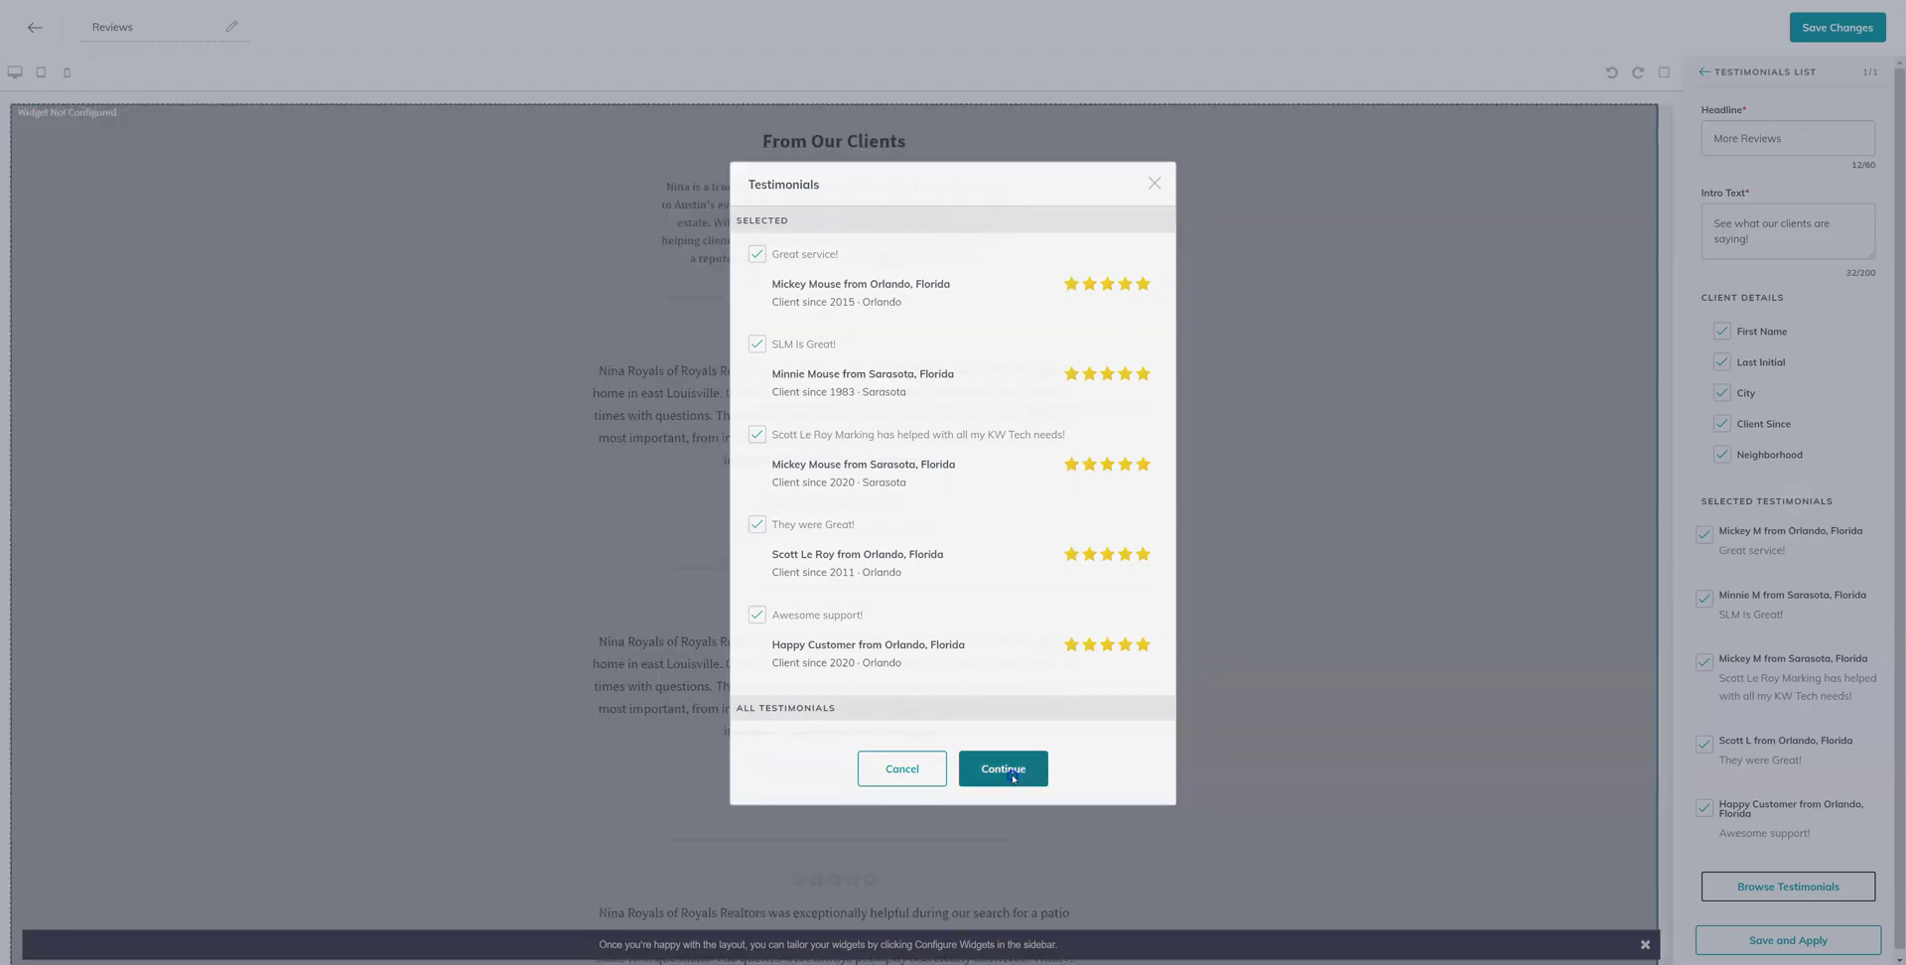
left_click(1012, 775)
left_click(1752, 941)
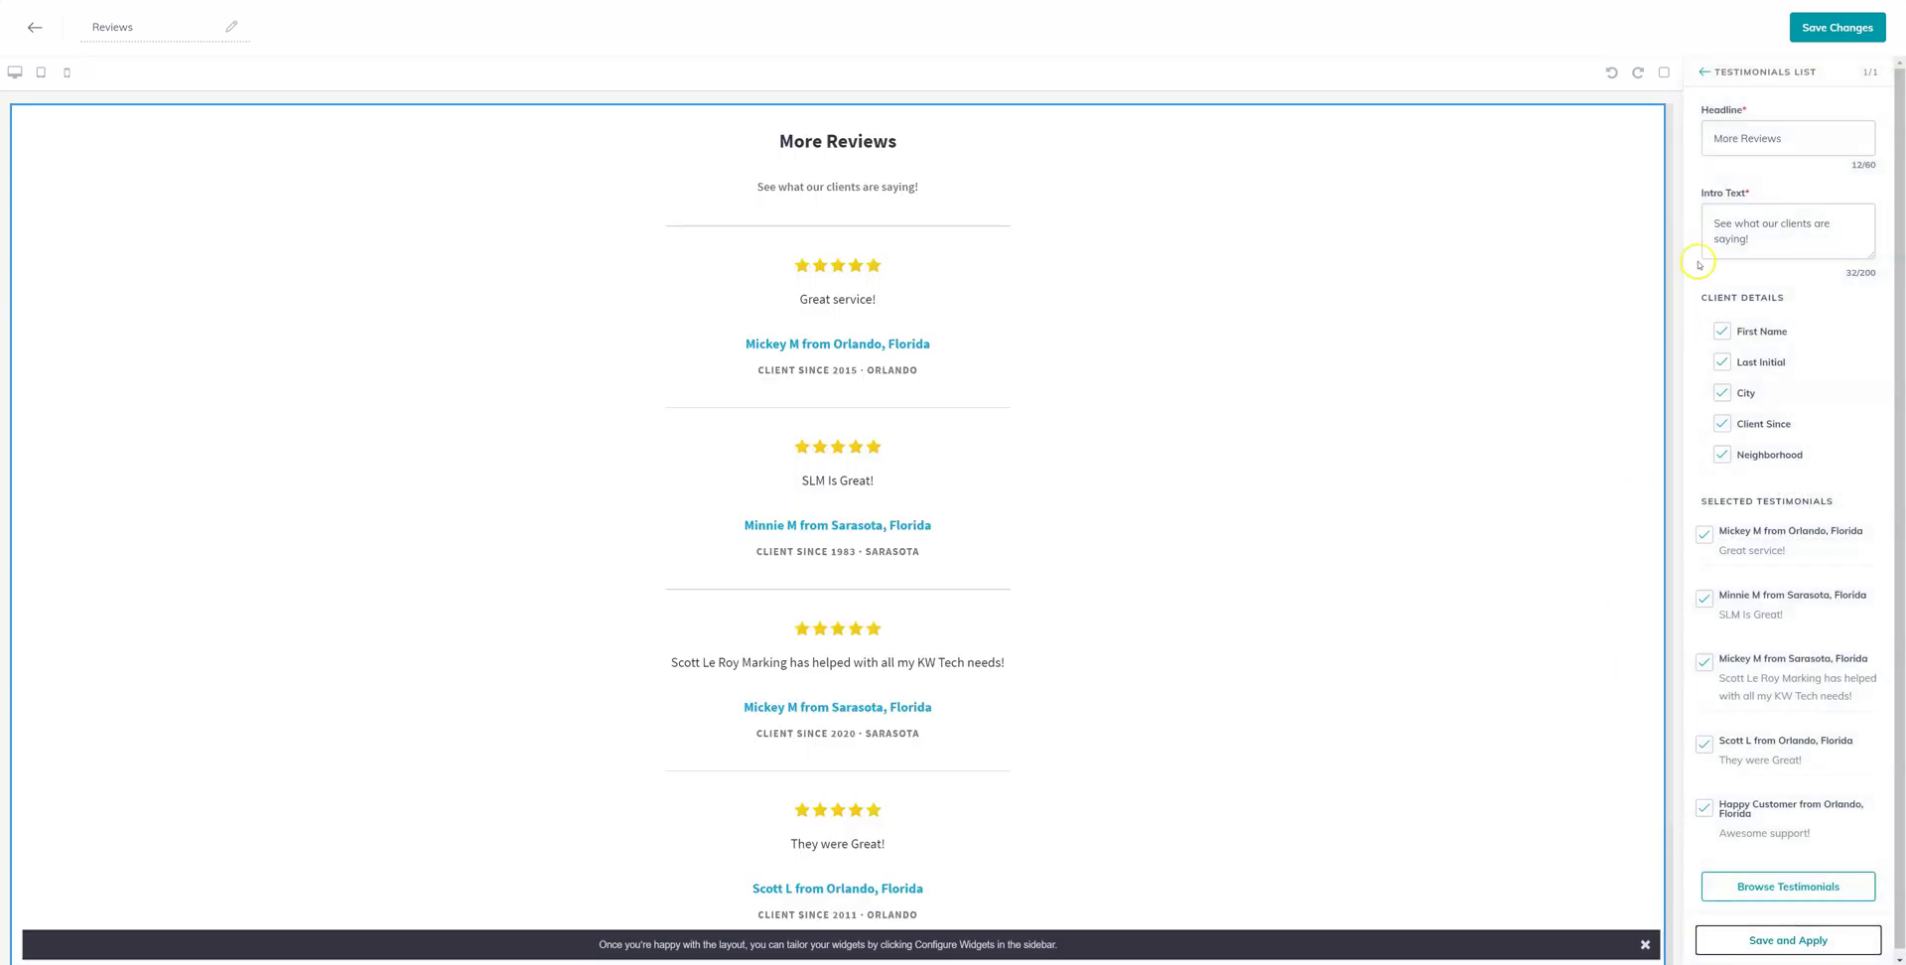
left_click(1826, 20)
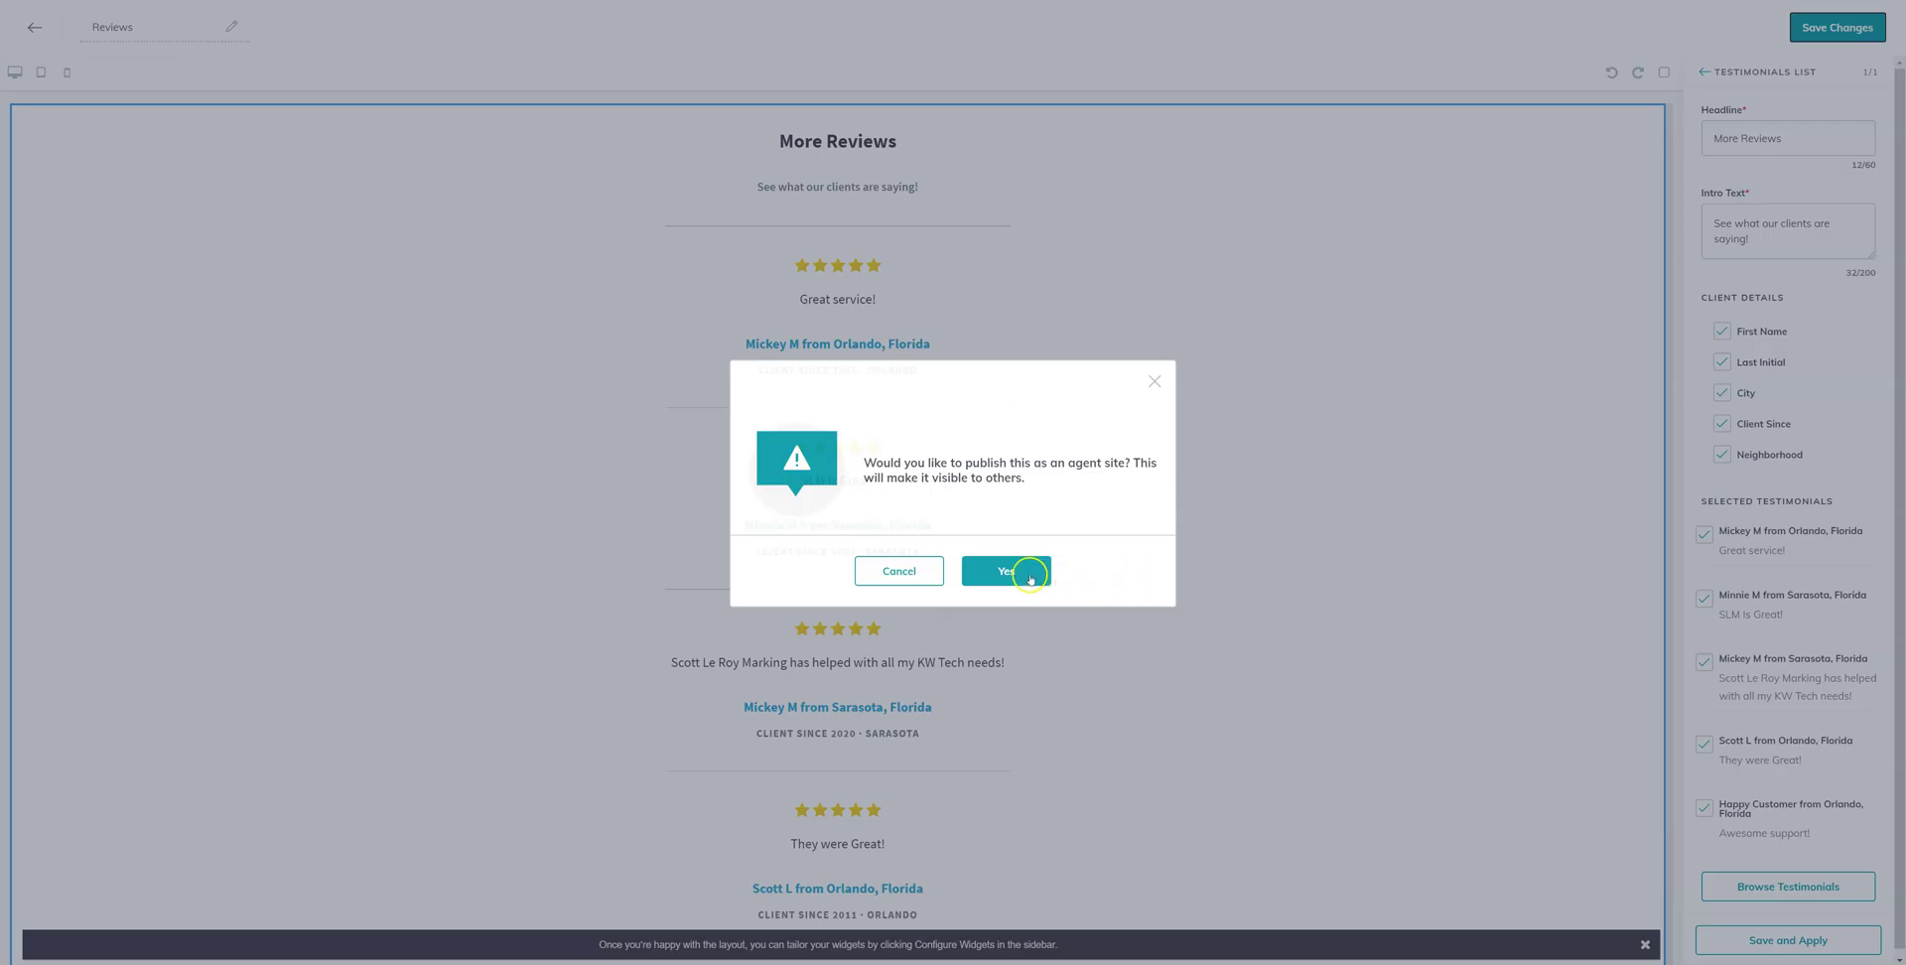
left_click(1030, 576)
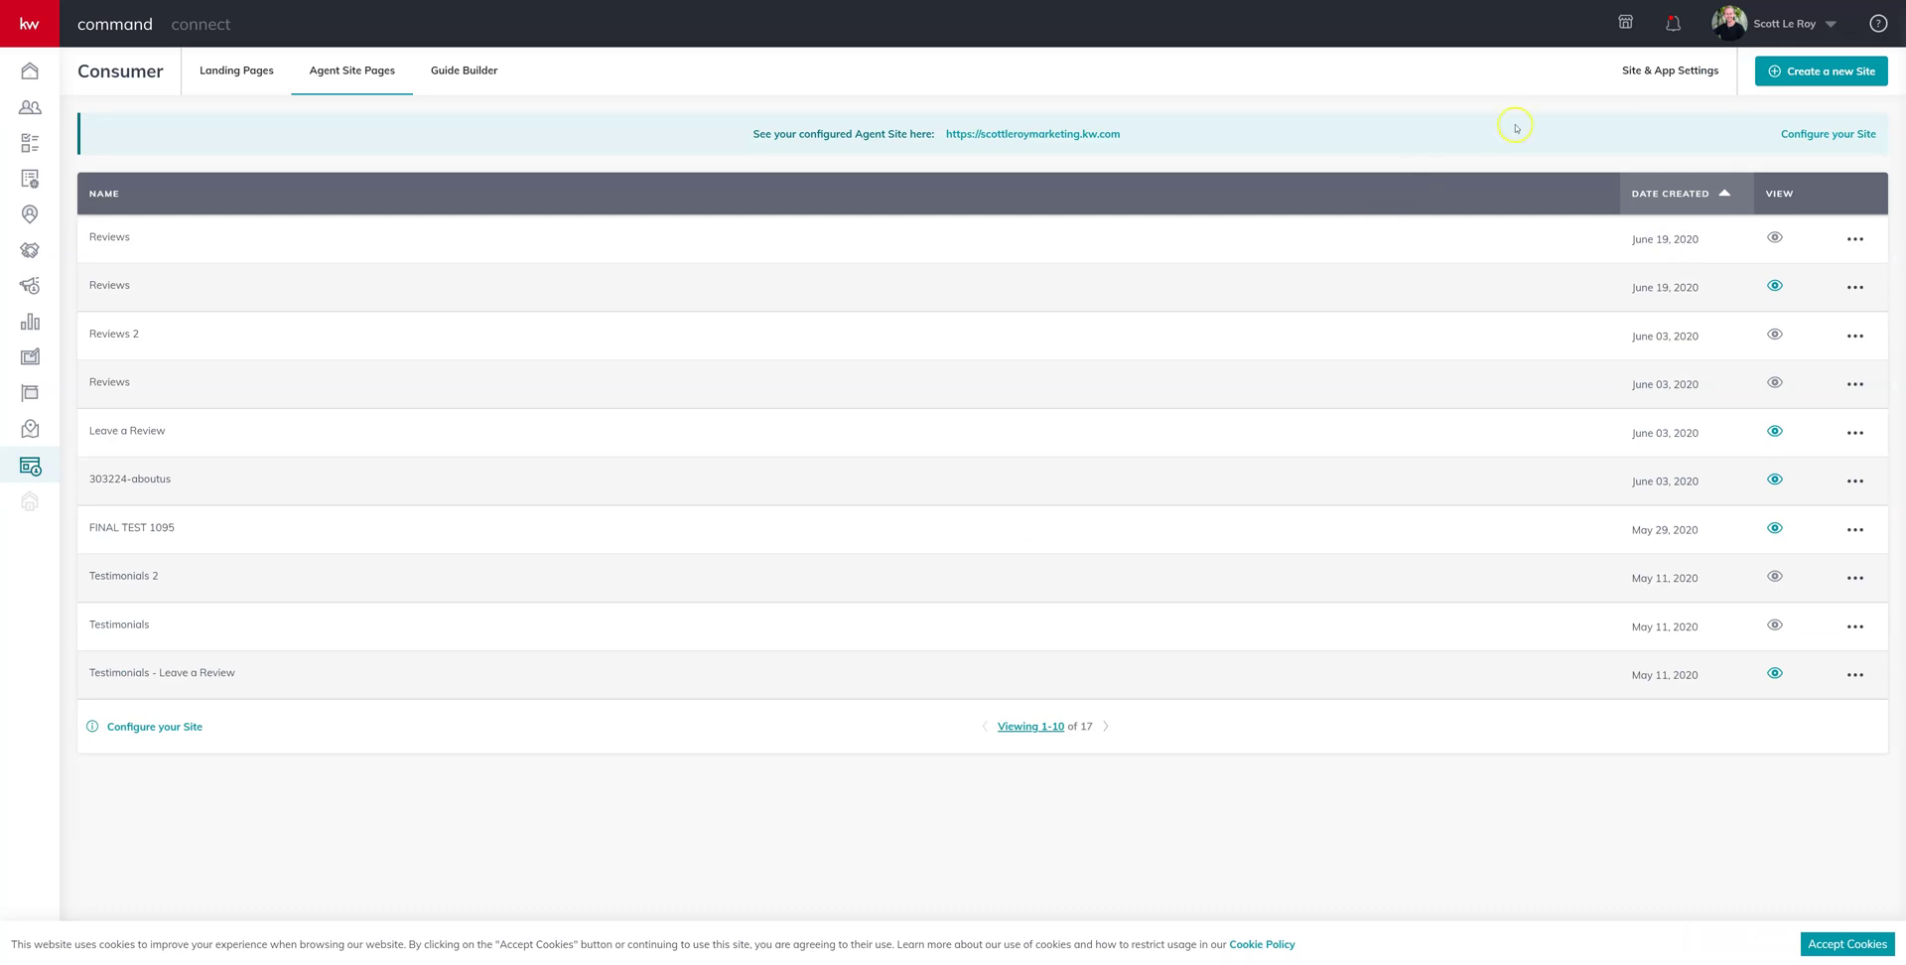
In the site page settings, add a new page linked to the first listed Reviews page created June 19, 2020.
left_click(1644, 69)
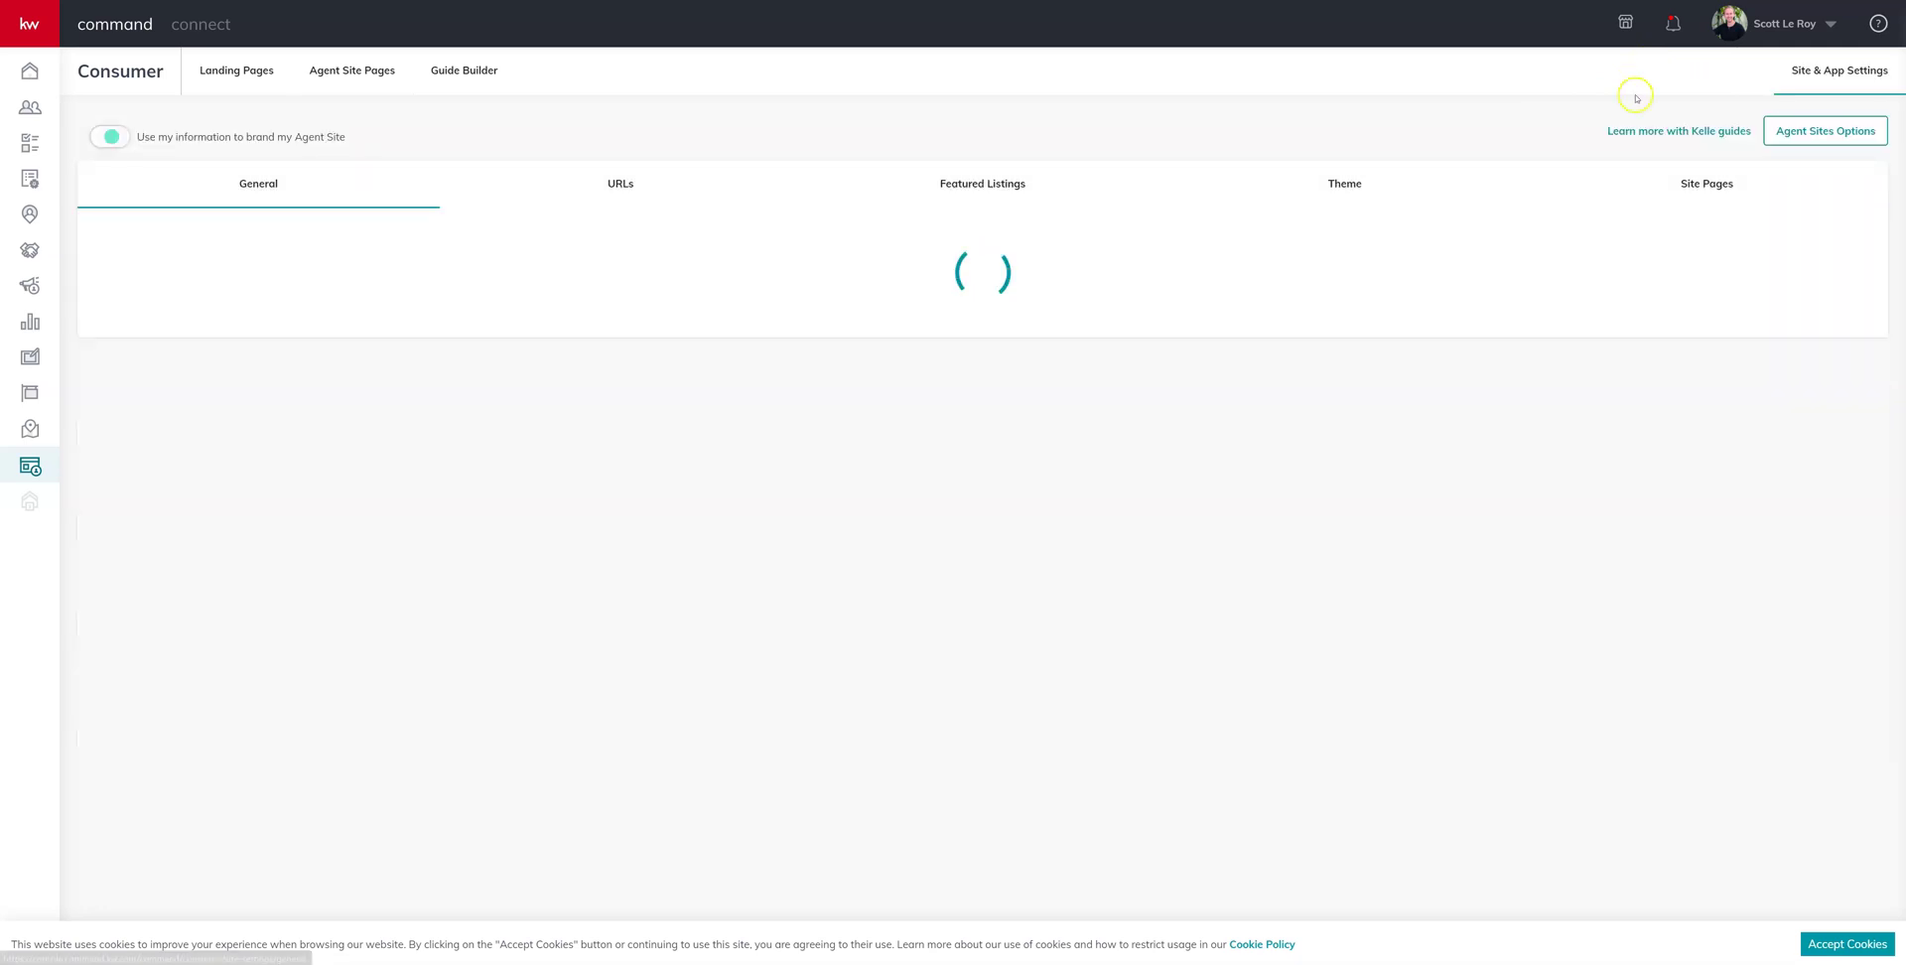
left_click(1708, 187)
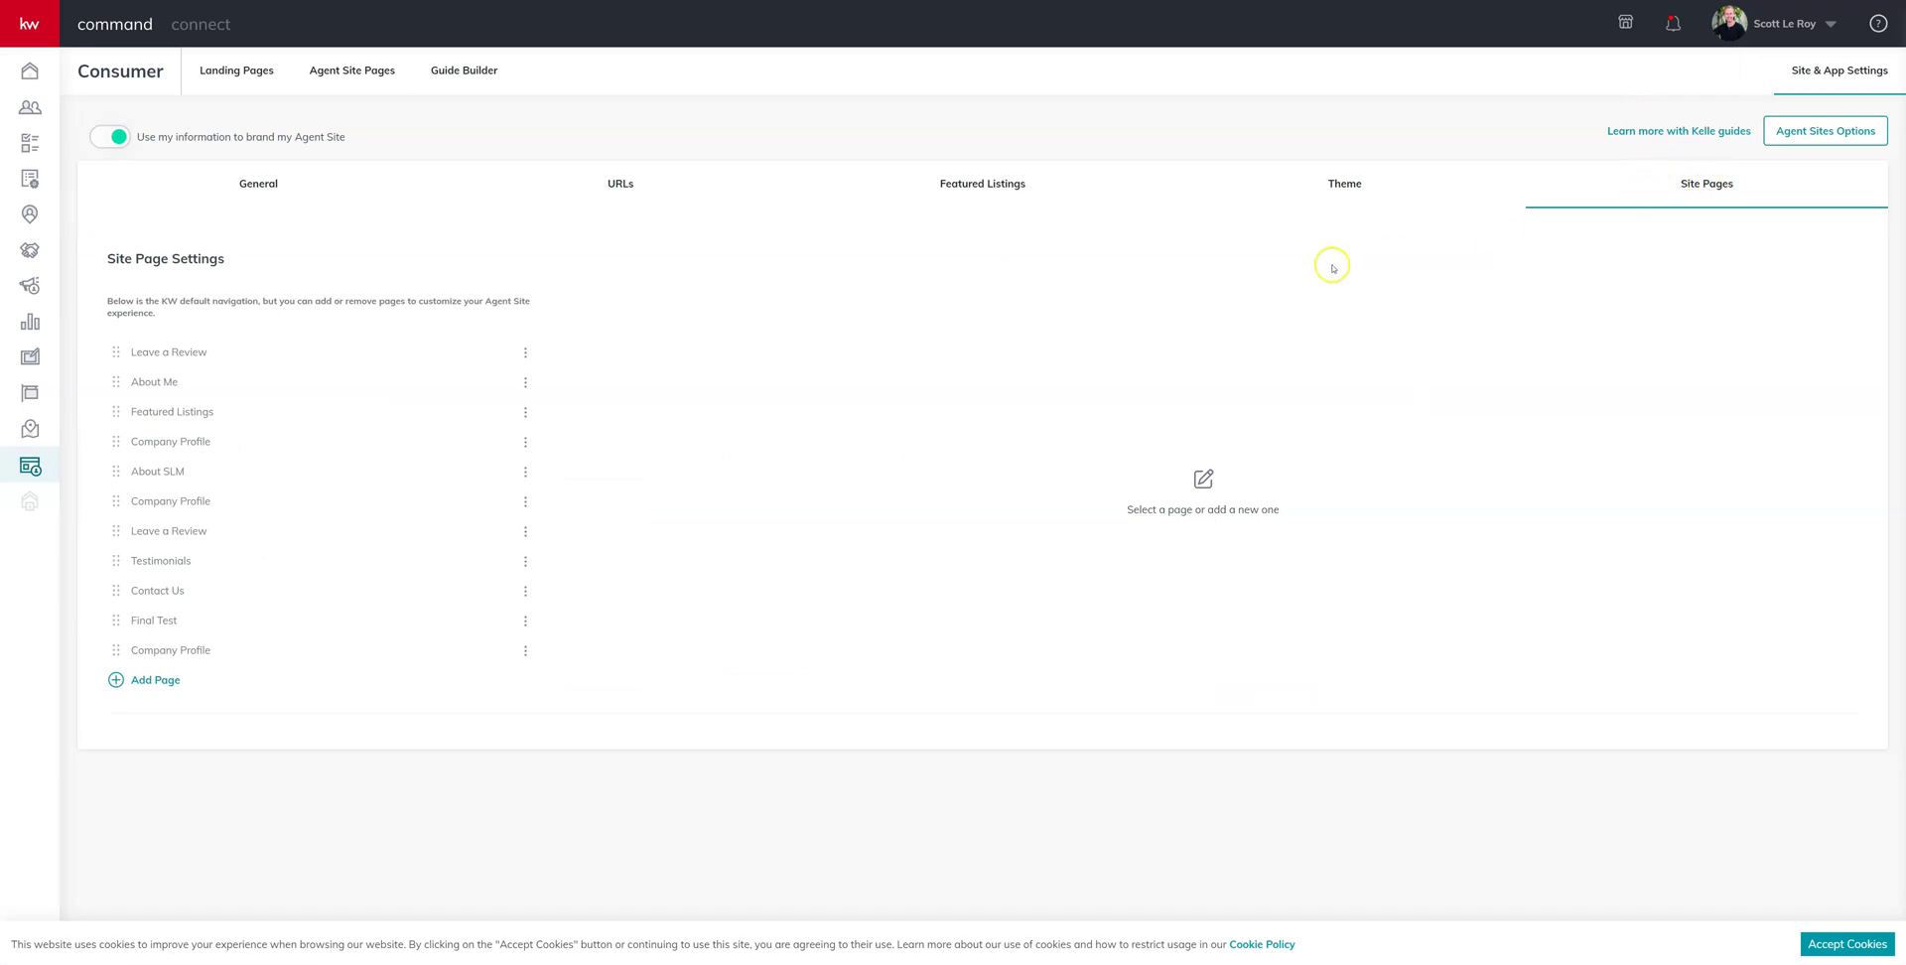
left_click(183, 678)
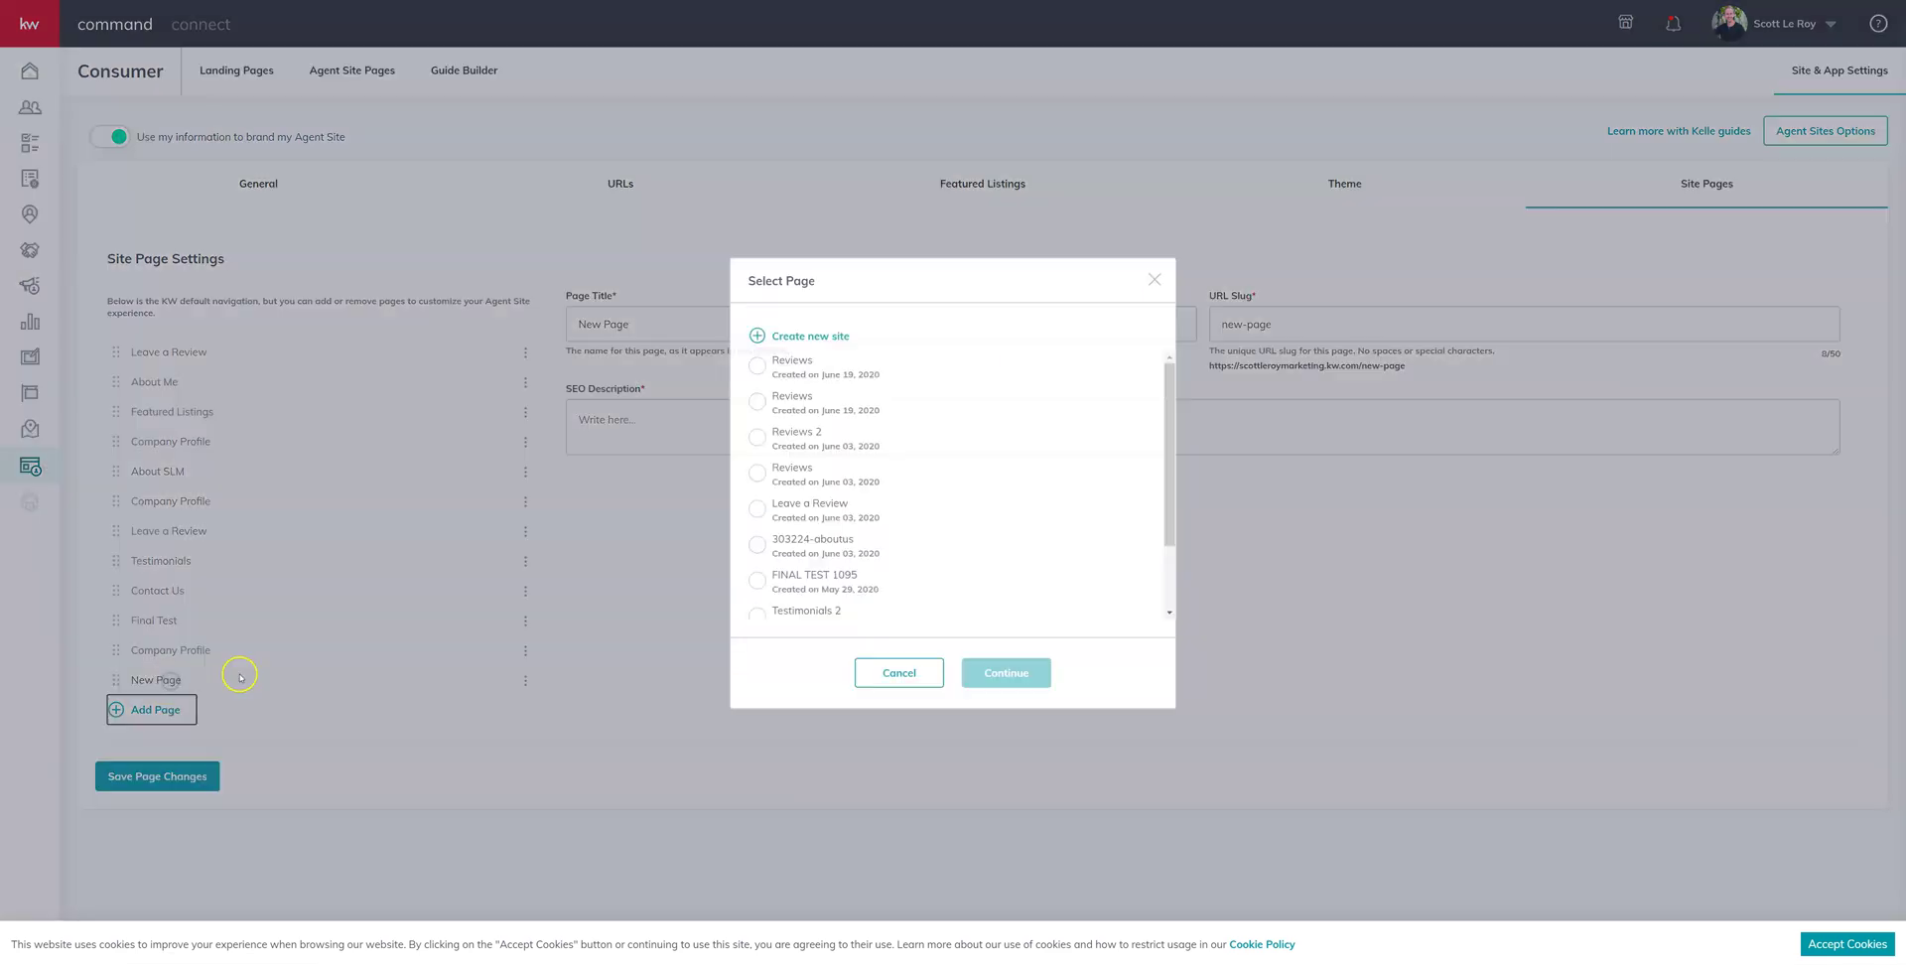
left_click(833, 373)
left_click(1005, 672)
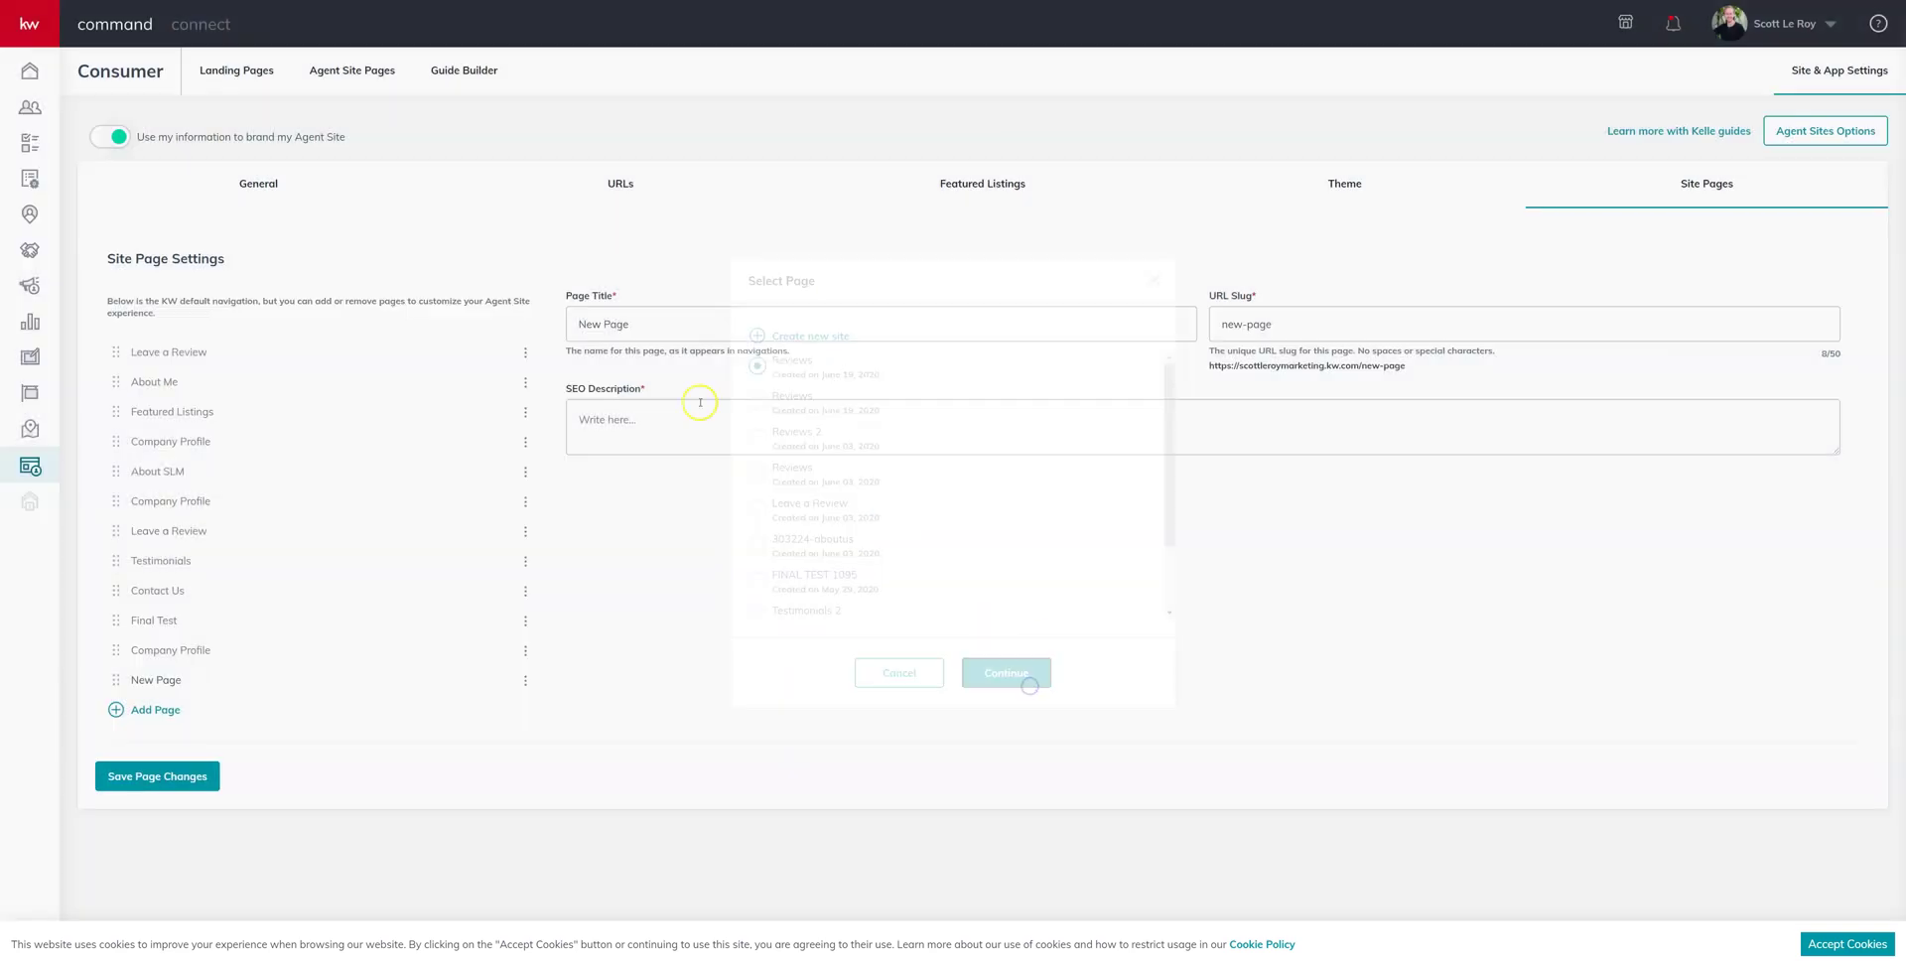
Title the new site page "More Reviews" with the URL slug "more-reviews" and save the page changes.
type("More Re")
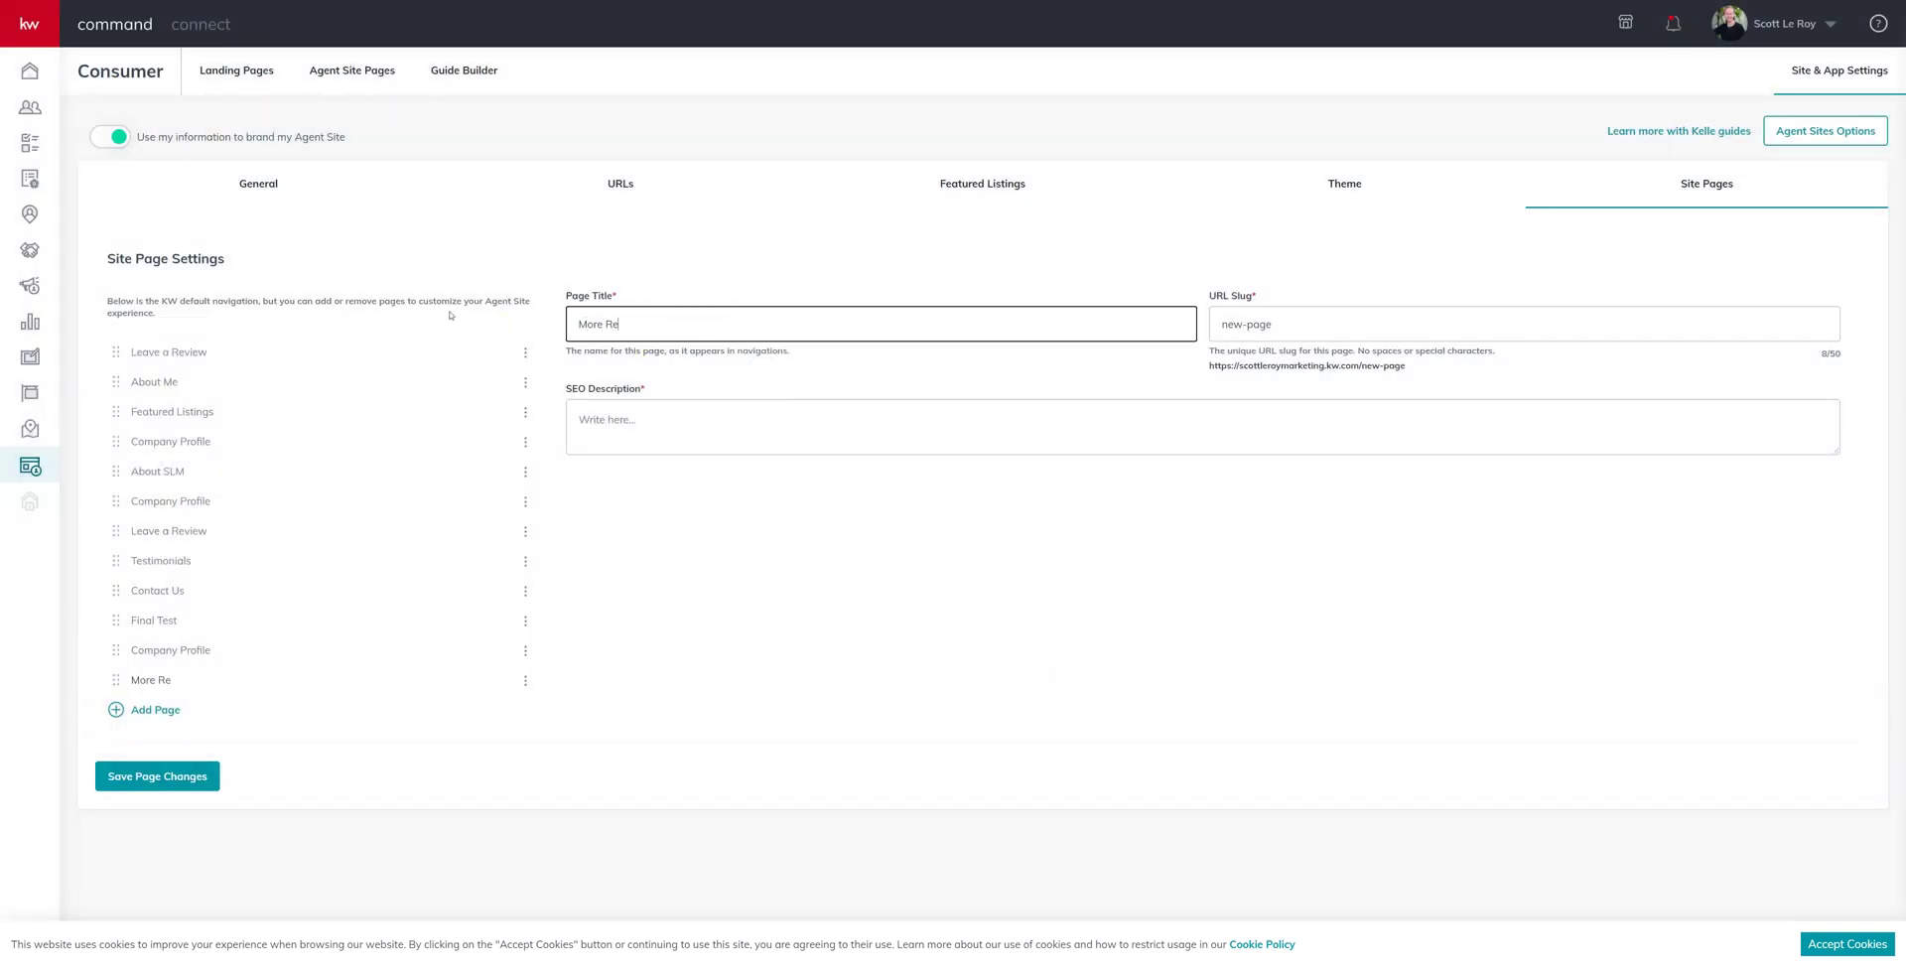
type("views")
key("Tab")
type("more")
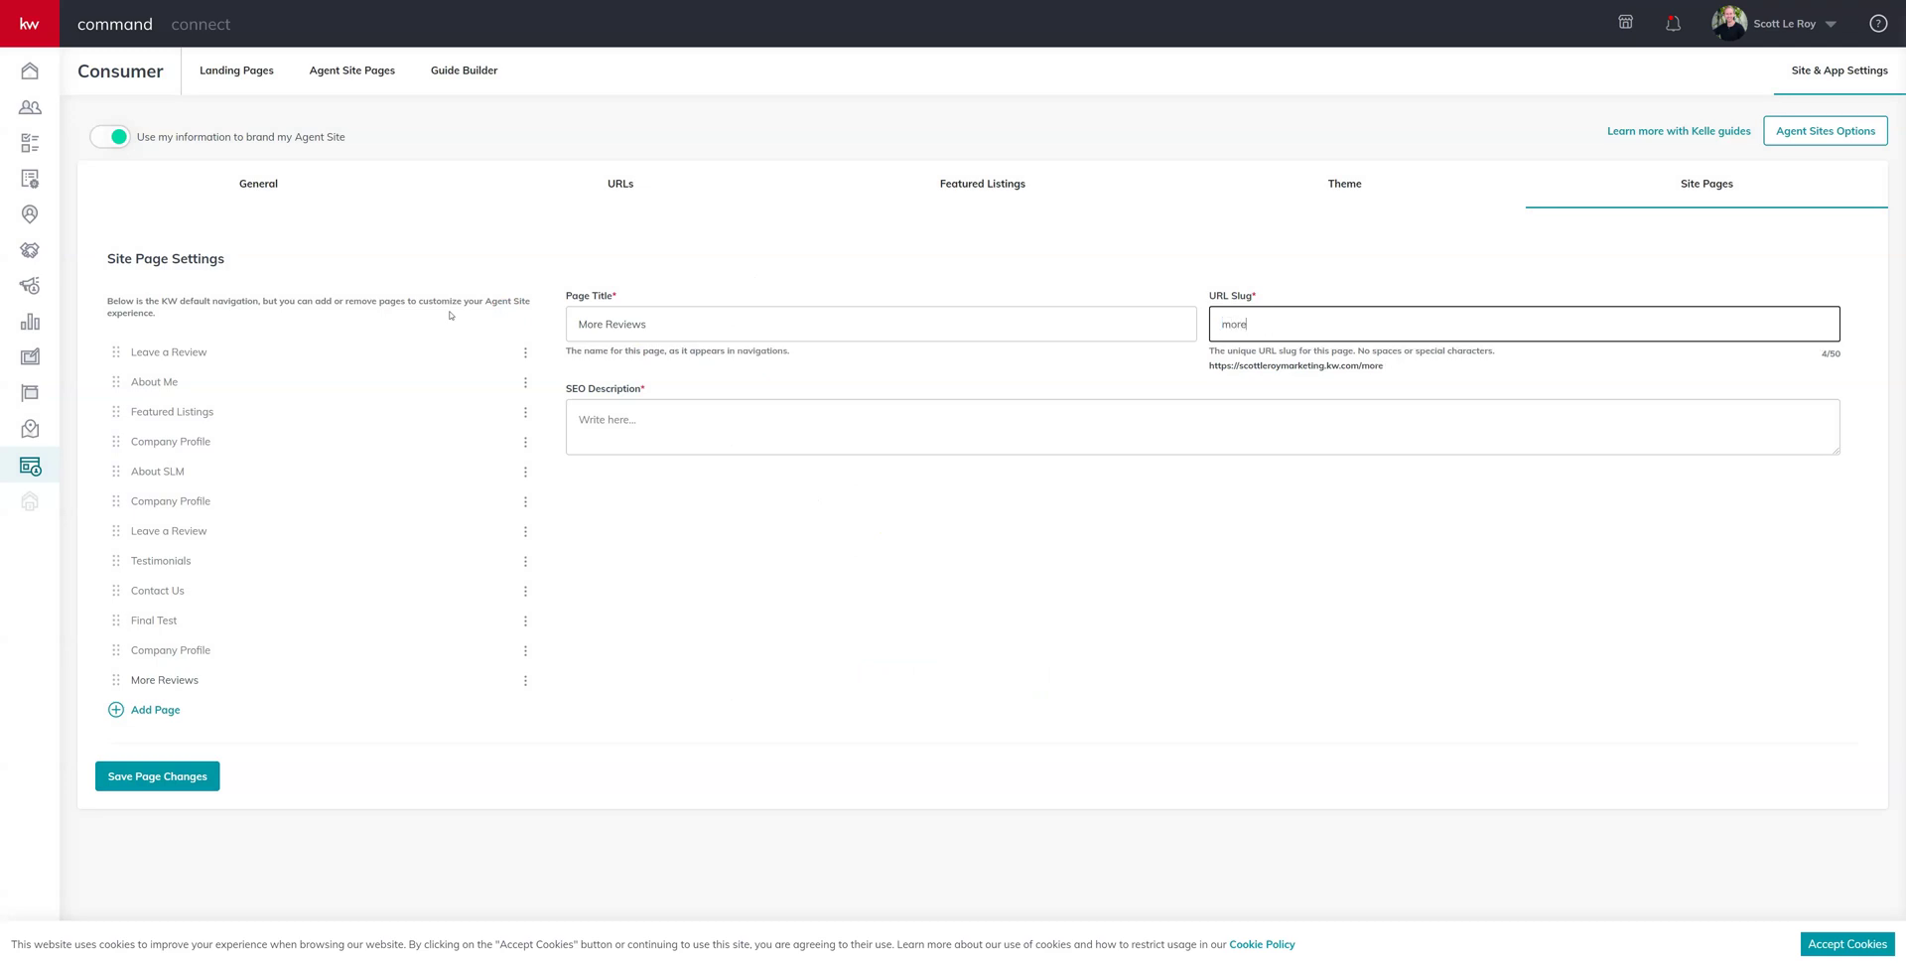
type("-reviews")
left_click(149, 785)
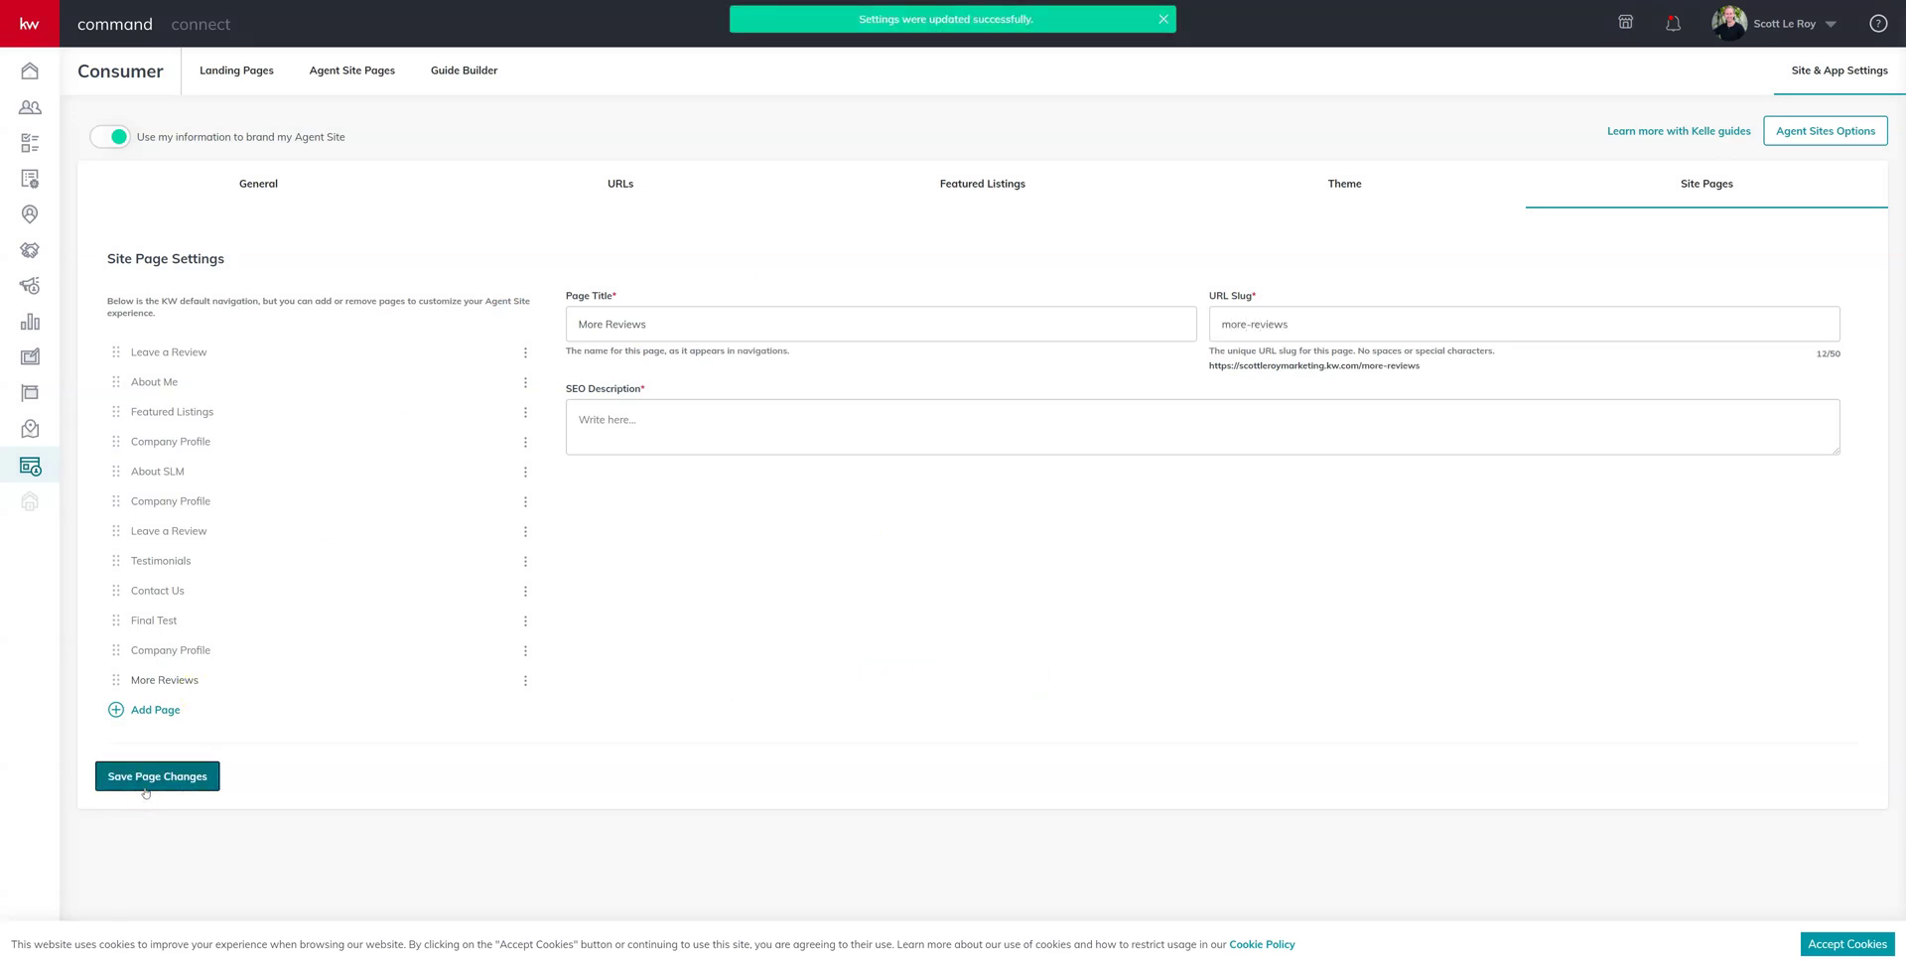